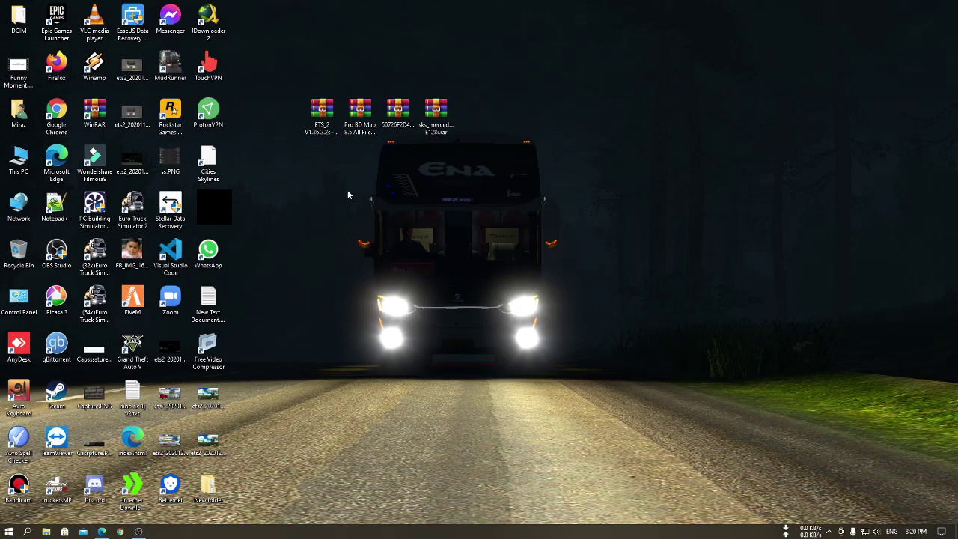
left_click_drag(277, 80, 483, 135)
left_click(470, 196)
left_click_drag(292, 82, 486, 165)
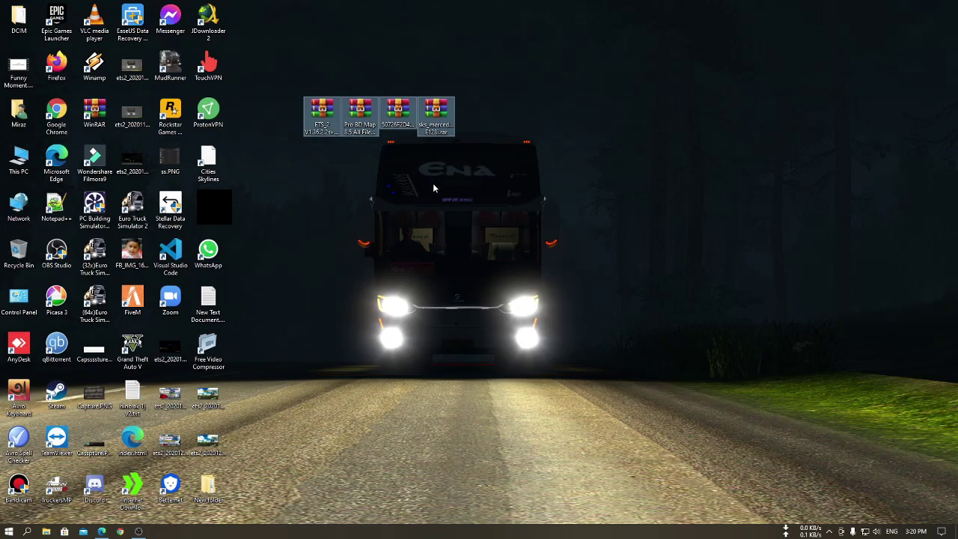
left_click(385, 171)
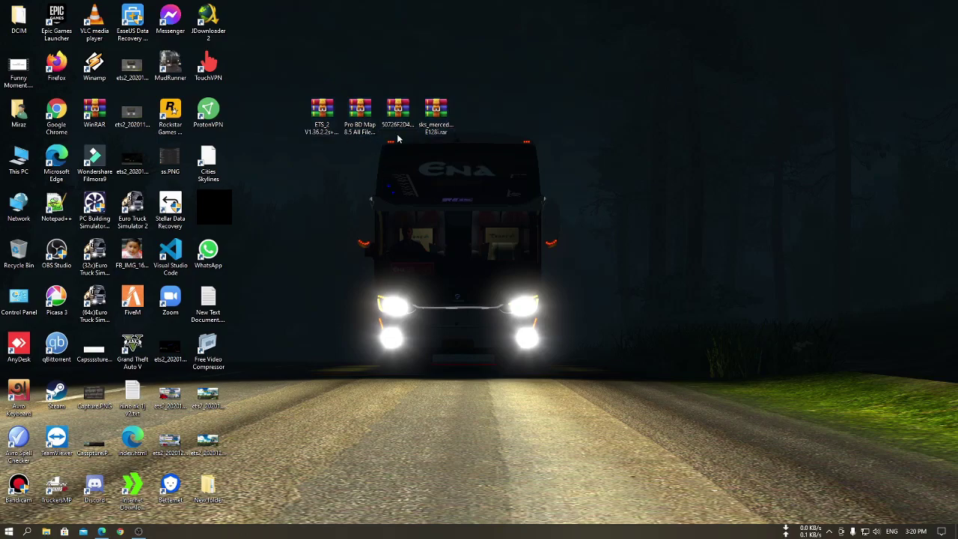
left_click(449, 112)
left_click_drag(543, 192, 299, 80)
left_click(530, 93)
left_click_drag(276, 73, 480, 191)
left_click(440, 241)
- Switch to the browser and look over the Deshi Bus&Coach Simulator (ETS-2) Facebook group page
left_click(105, 531)
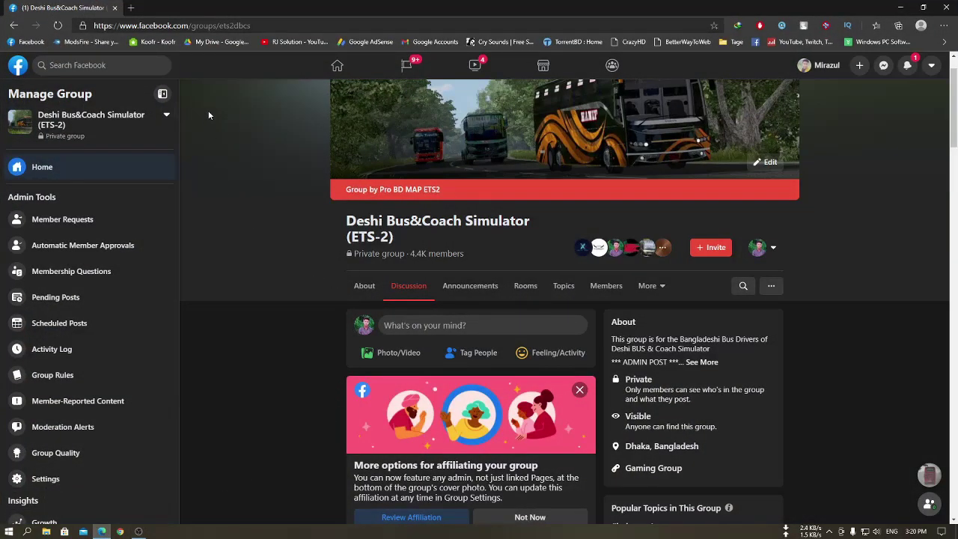
left_click(274, 25)
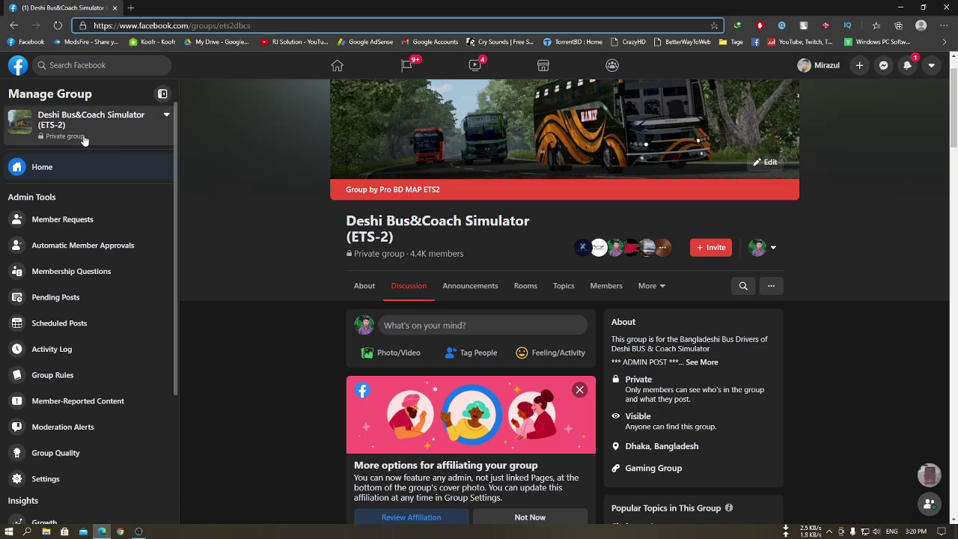
left_click(241, 98)
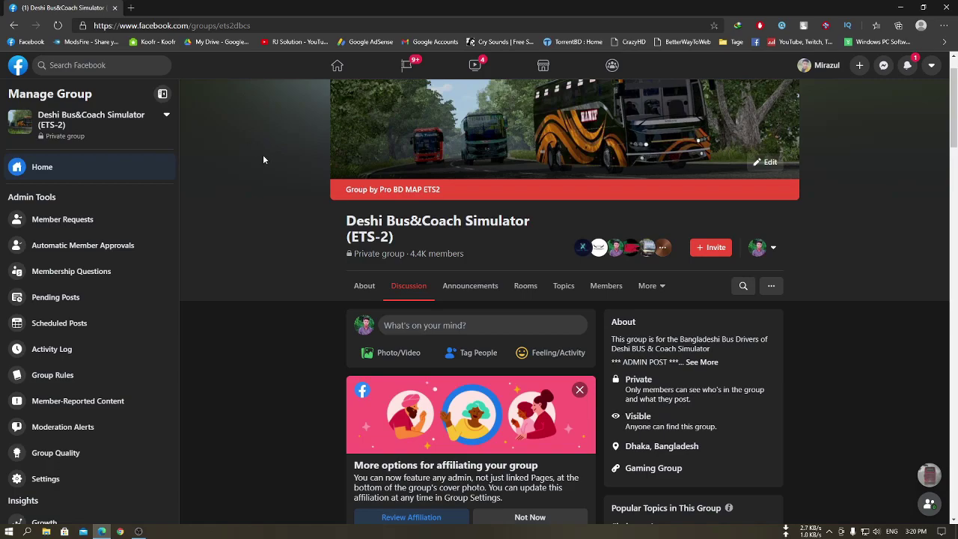
scroll(264, 157, "down", 3)
scroll(264, 157, "up", 1)
scroll(265, 153, "down", 3)
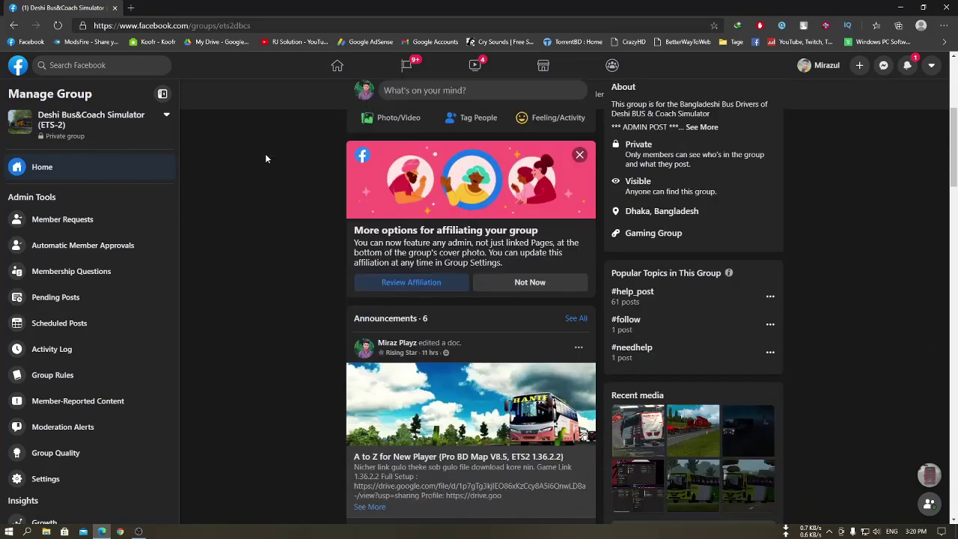
scroll(268, 171, "up", 3)
scroll(333, 209, "up", 3)
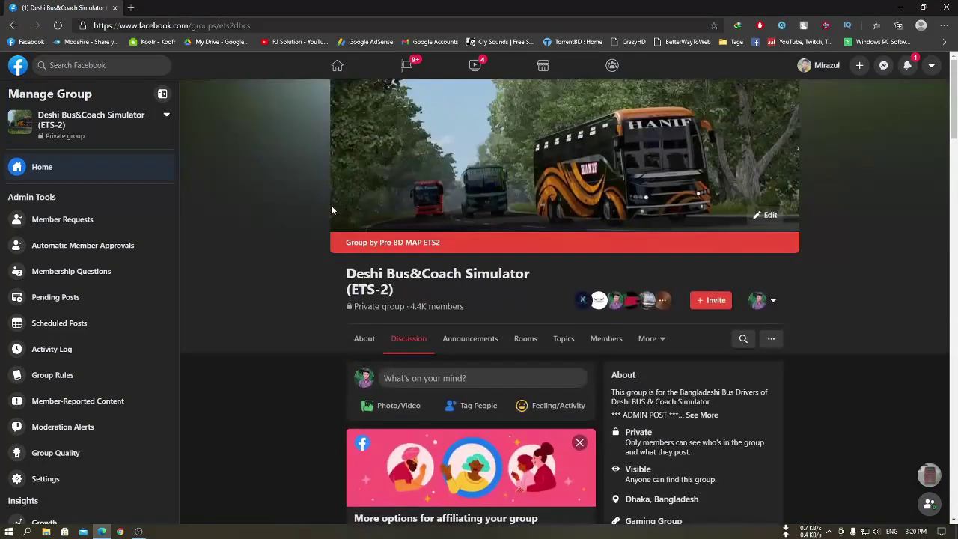
- Open the "A to Z for New Player" doc from the group's announcements, review its download links, and return to the desktop
left_click(468, 339)
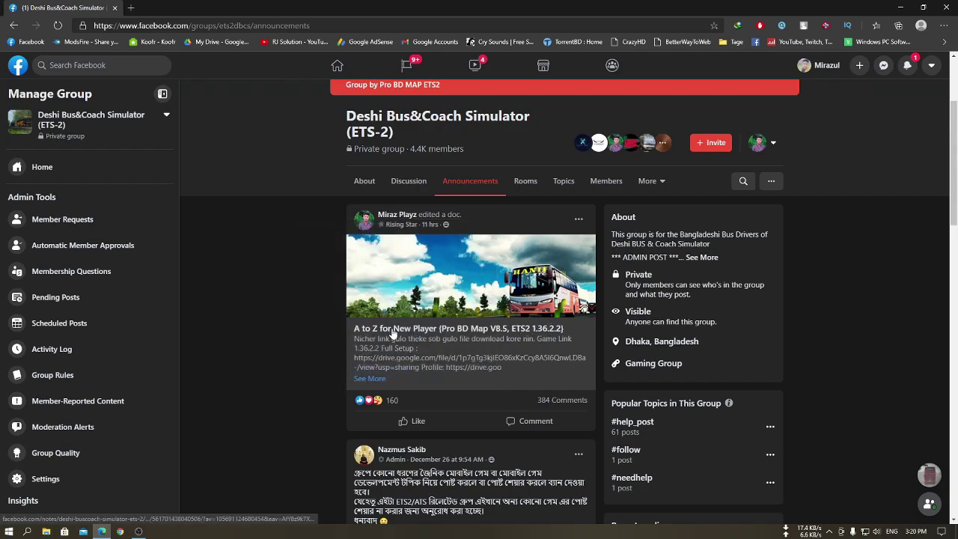
left_click(459, 341)
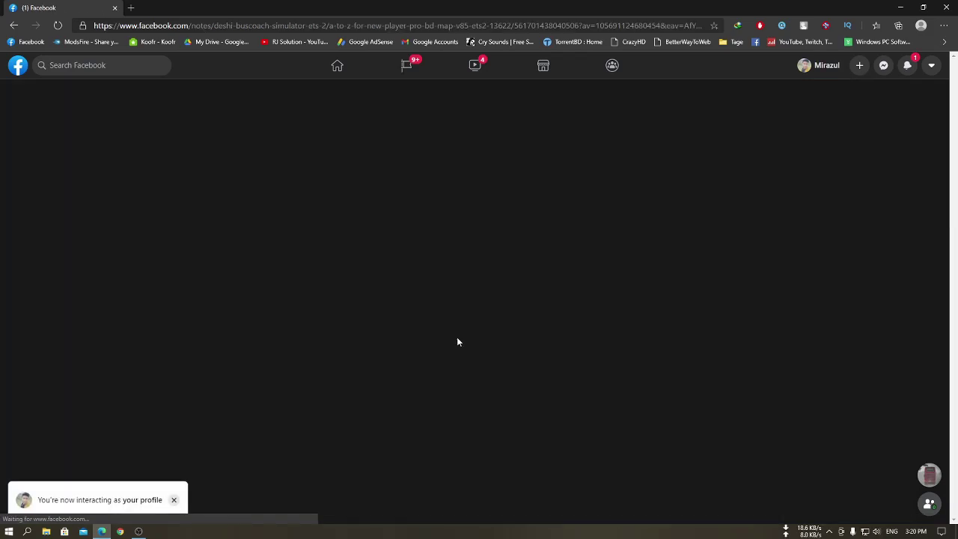
scroll(457, 337, "down", 4)
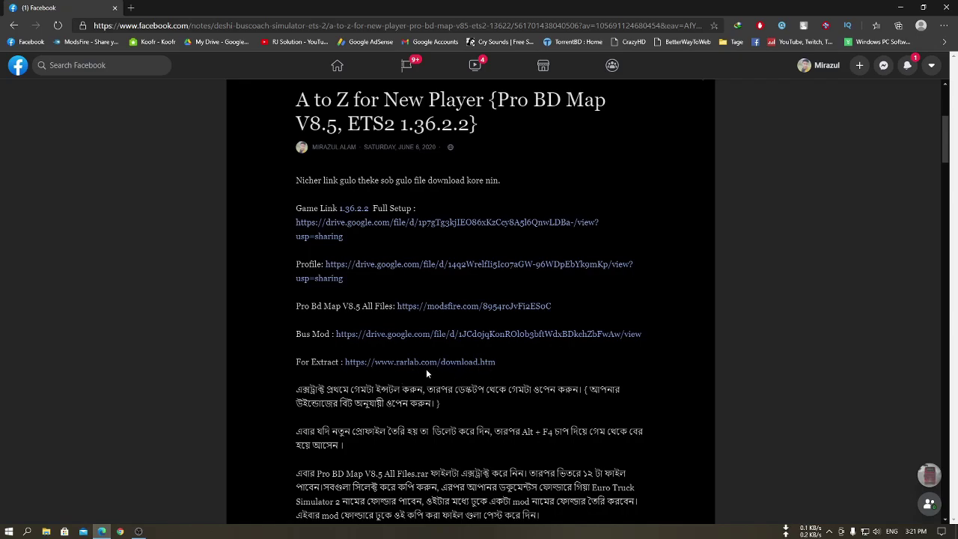
left_click(900, 7)
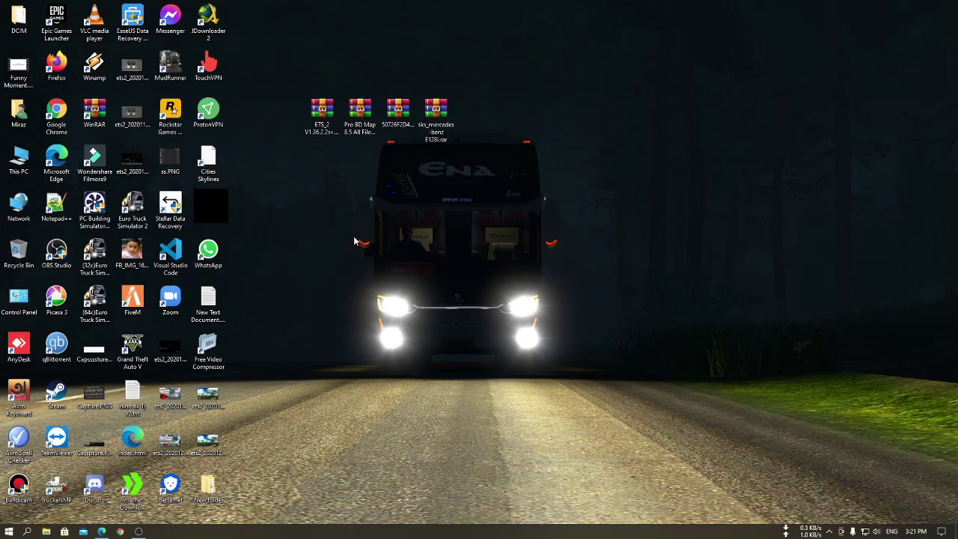
- Extract the ETS_2 V1.36.2.2s+70DLC.rar archive into its own folder on the desktop
left_click_drag(473, 178, 304, 97)
left_click(571, 194)
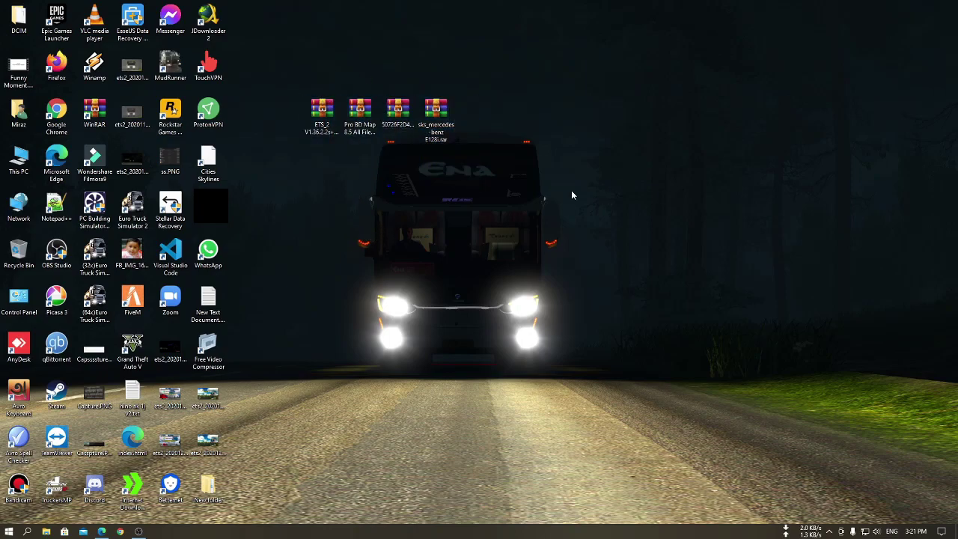
right_click(322, 114)
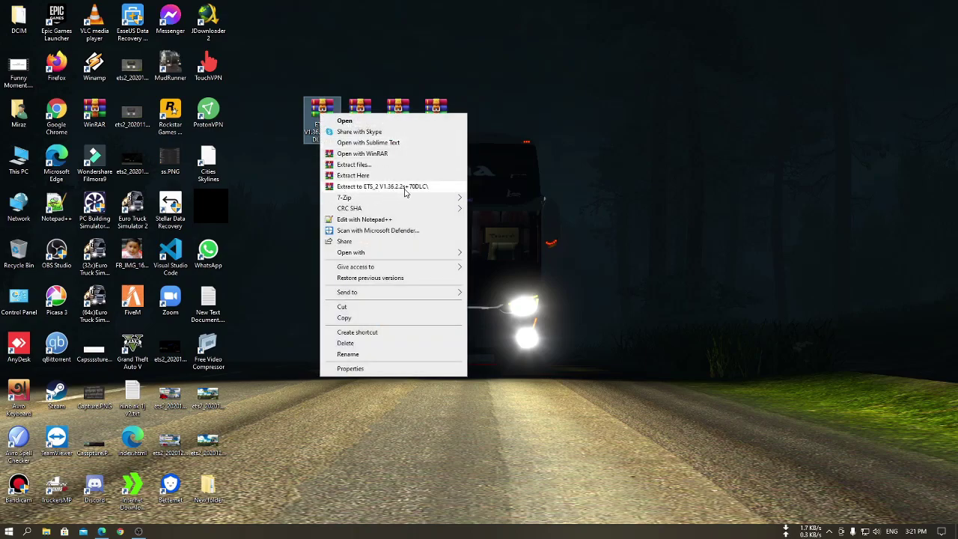
mouse_move(379, 203)
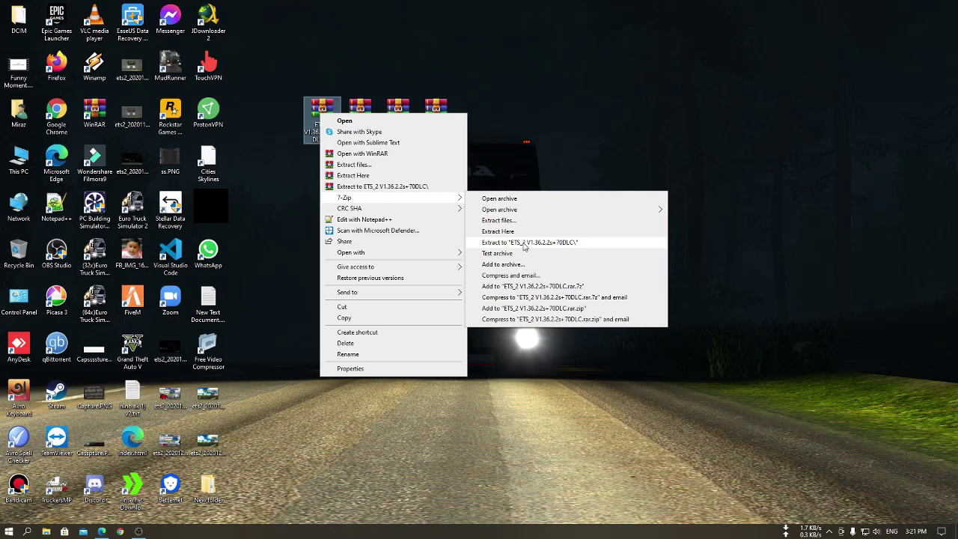
left_click(378, 187)
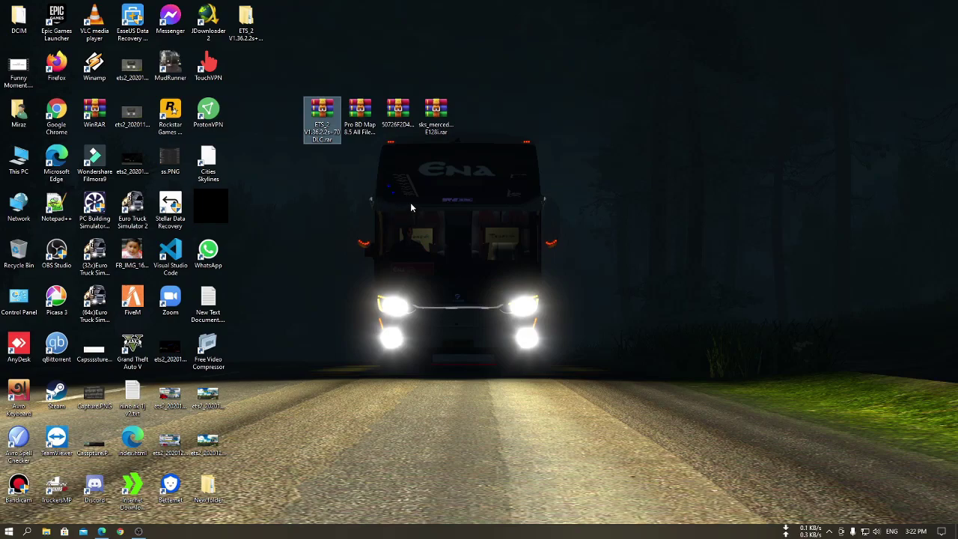
- Extract Pro BD Map 8.5 All Files.rar into a folder of the same name on the desktop
left_click(359, 111)
right_click(358, 107)
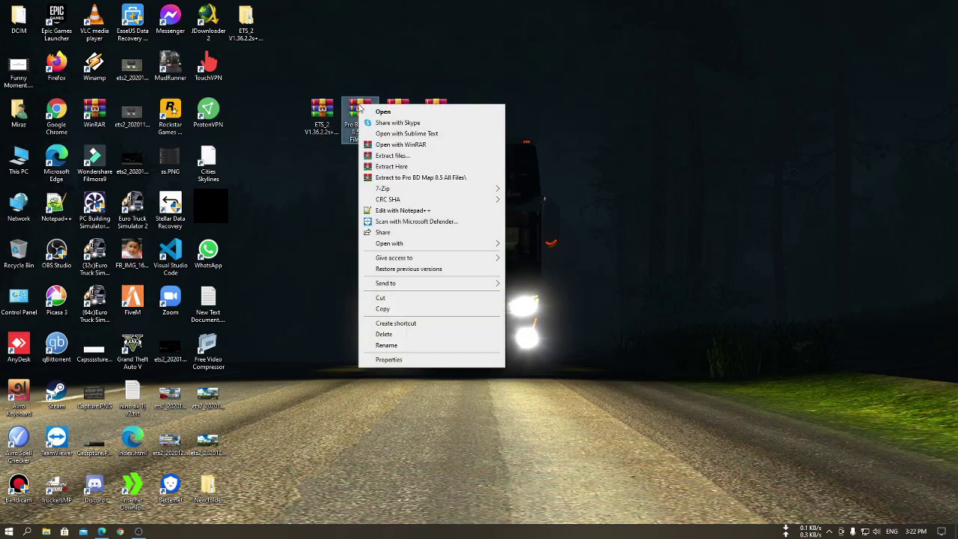
left_click(404, 177)
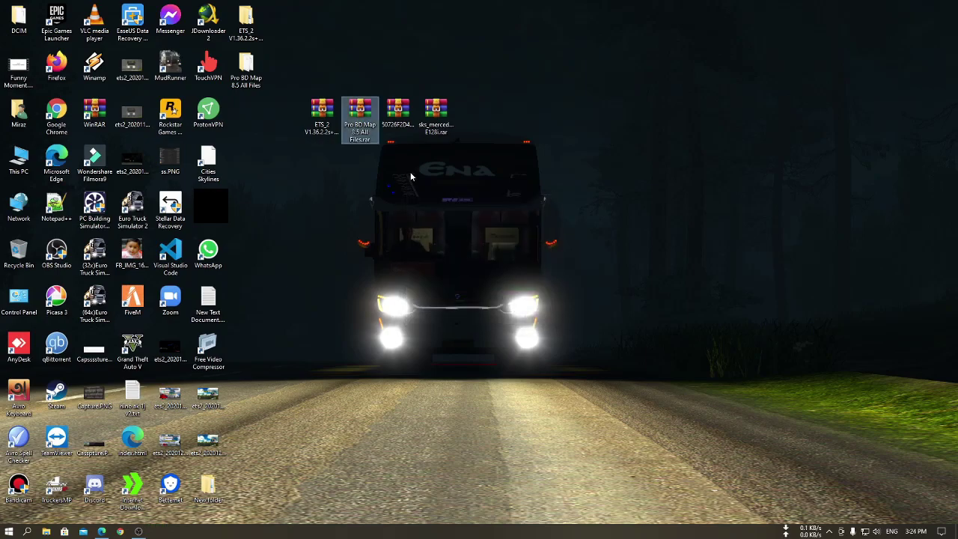
- Extract the 50726F2D4244204D6170.rar and sks_mercedes-benz E128i.rar archives into their own desktop folders
left_click(398, 135)
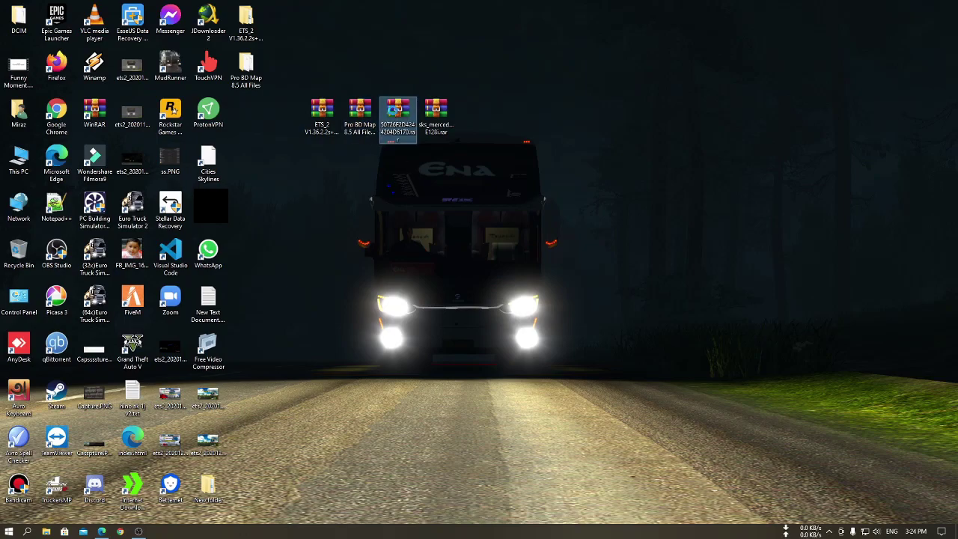
right_click(392, 105)
left_click(449, 180)
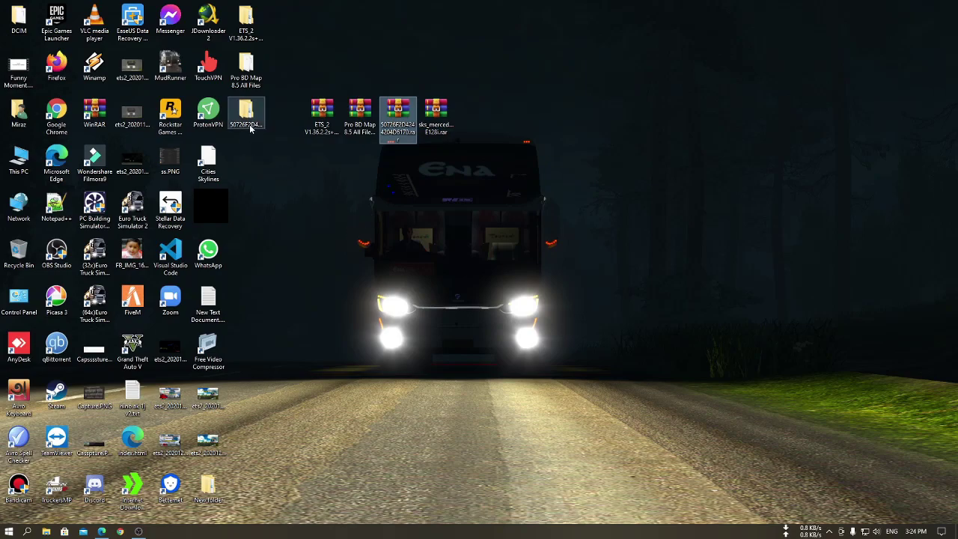
right_click(439, 119)
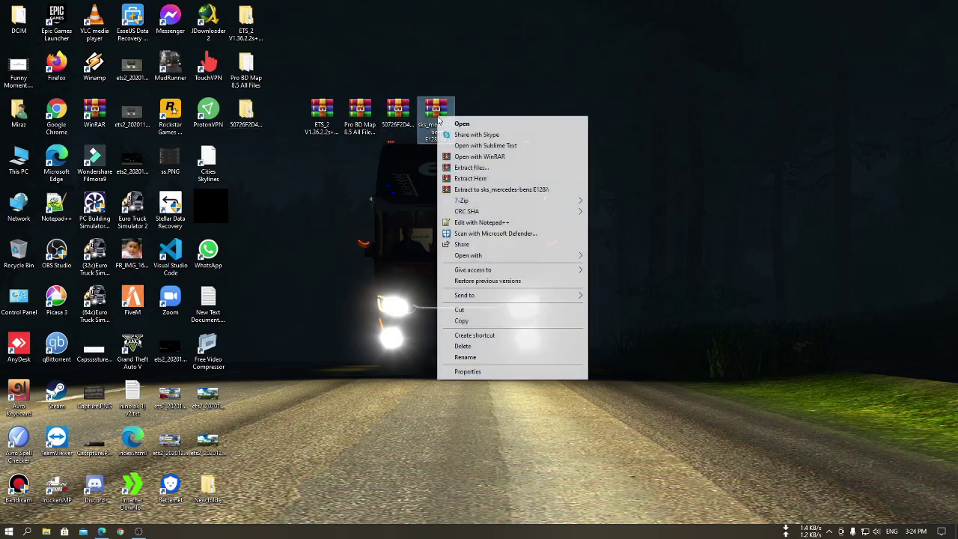
left_click(494, 190)
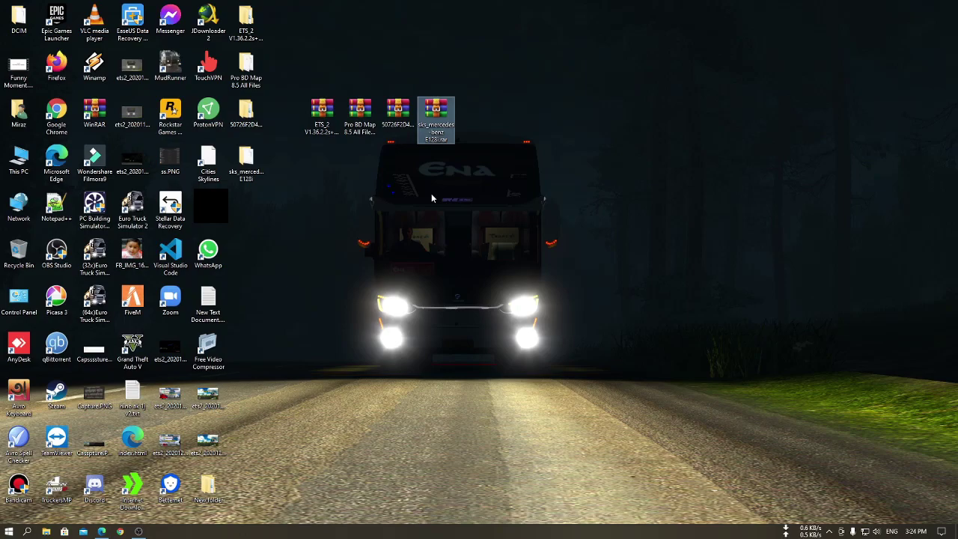
left_click(326, 191)
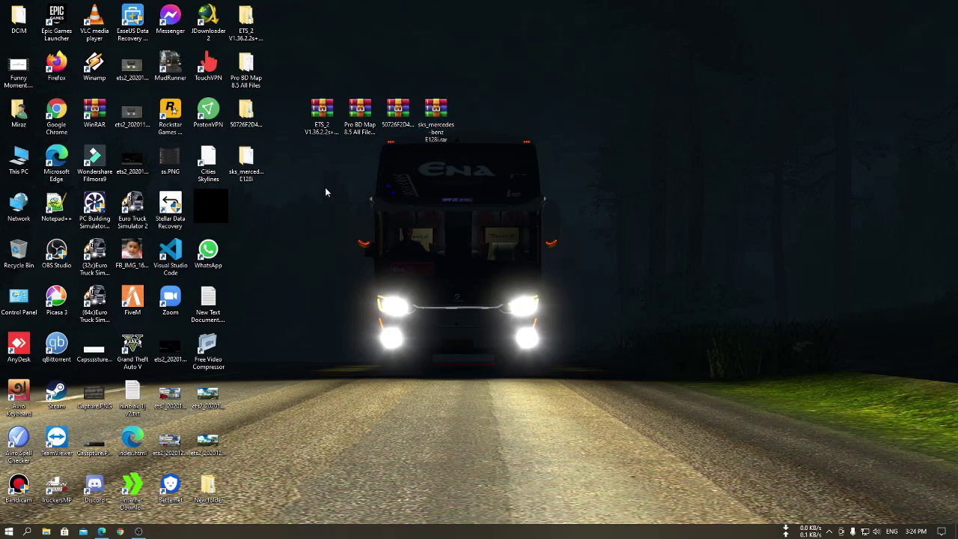
- Examine the game setup files inside the nested ETS_2 V1.36.2.2s+70DLC folder and locate the game's desktop shortcut
double_click(248, 21)
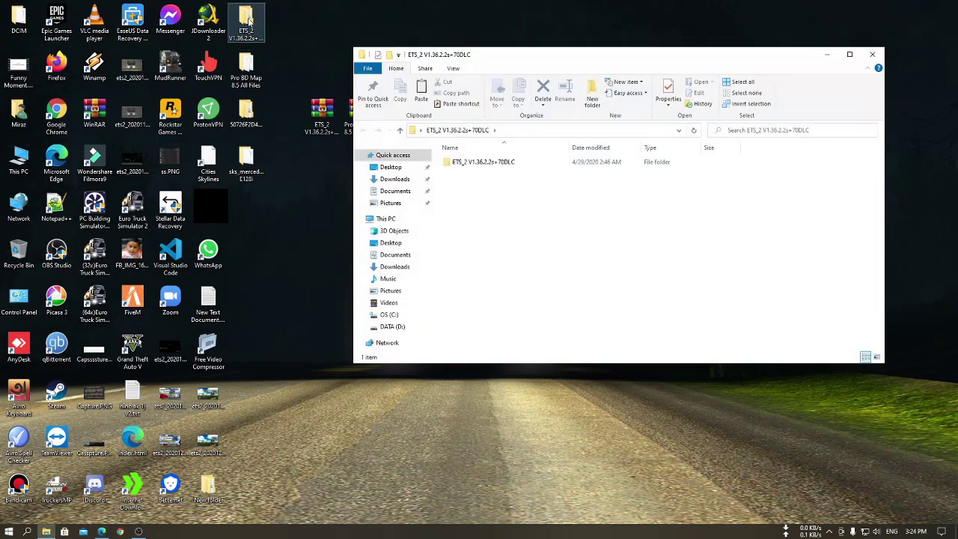
double_click(484, 164)
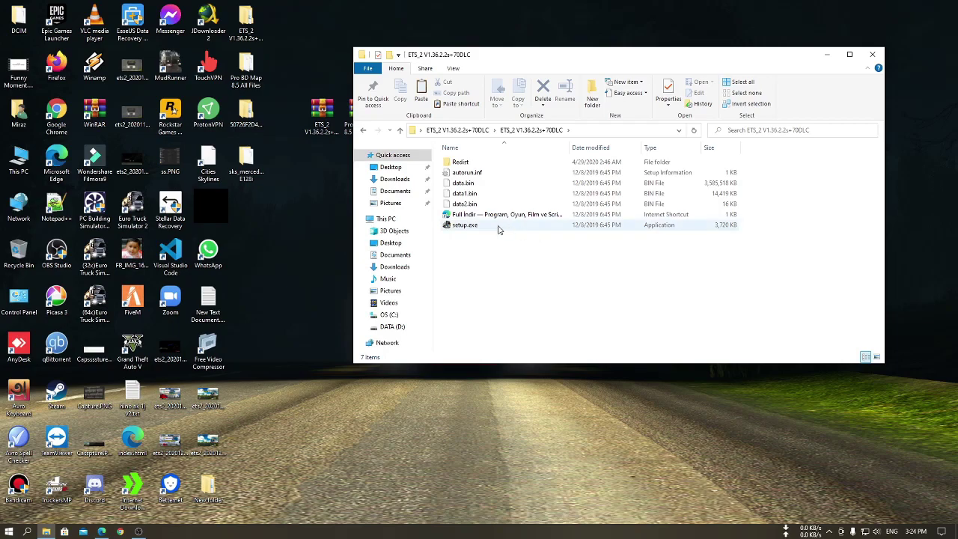
left_click(292, 234)
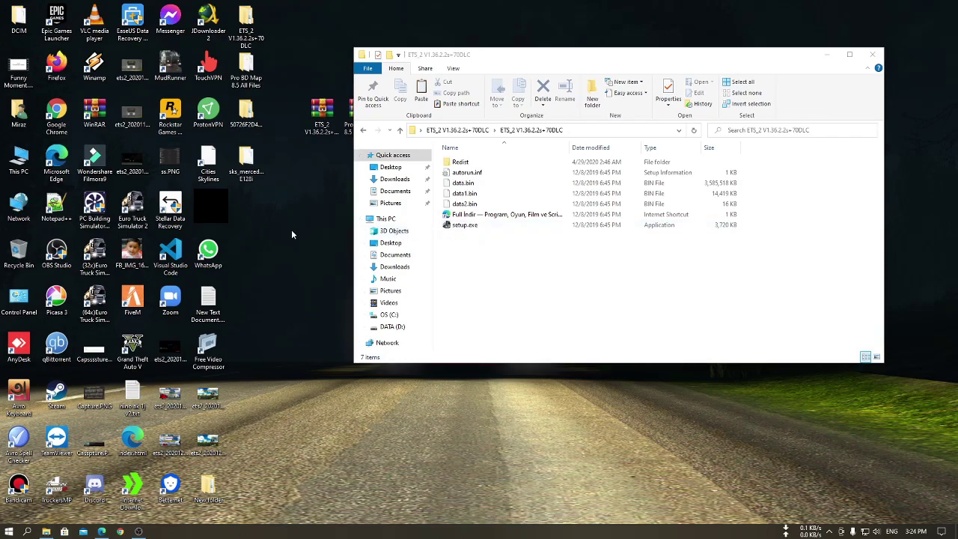
left_click(827, 54)
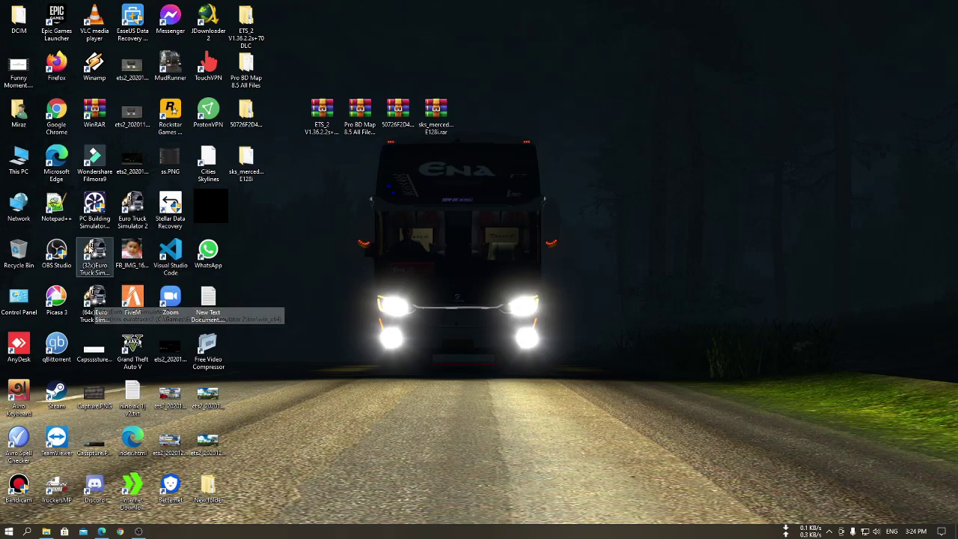
left_click(93, 250)
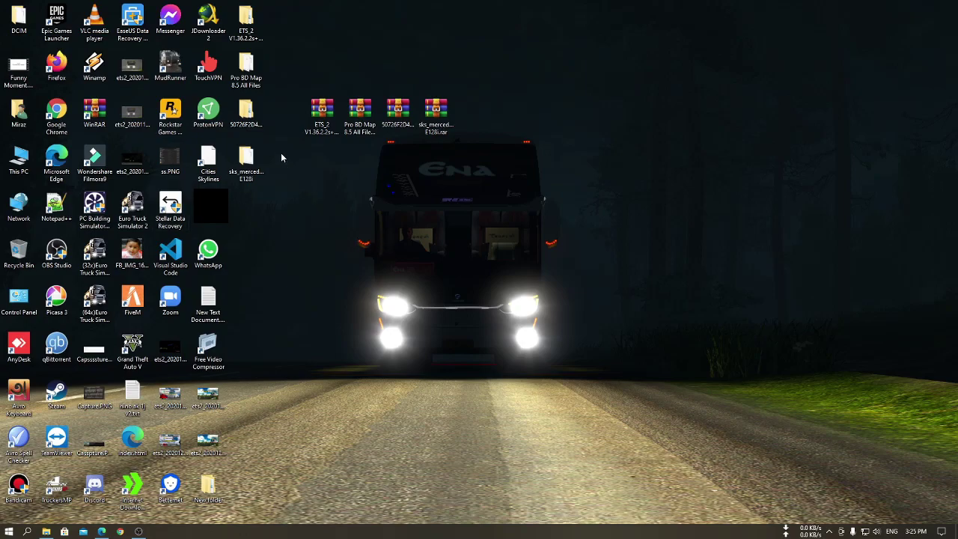
- Copy all the .scs files from the extracted Pro BD Map 8.5 All Files folder
double_click(248, 66)
left_click_drag(554, 358, 467, 172)
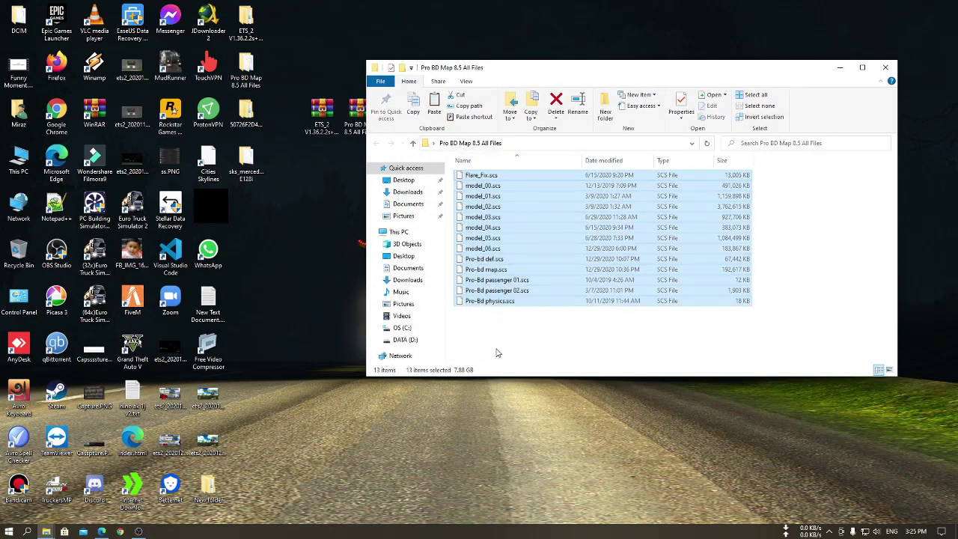
right_click(476, 218)
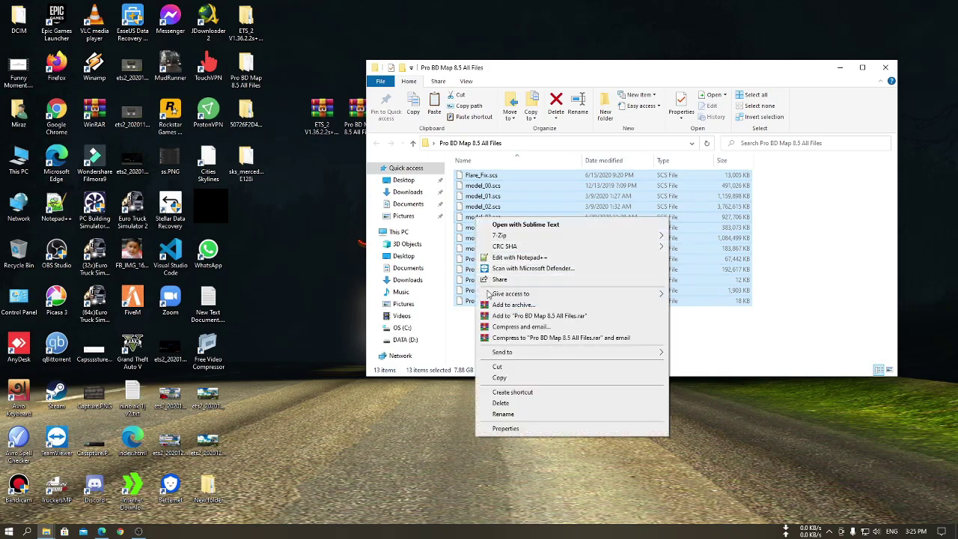
left_click(497, 378)
- Create a folder named mod inside the Euro Truck Simulator 2 folder in Documents
double_click(20, 115)
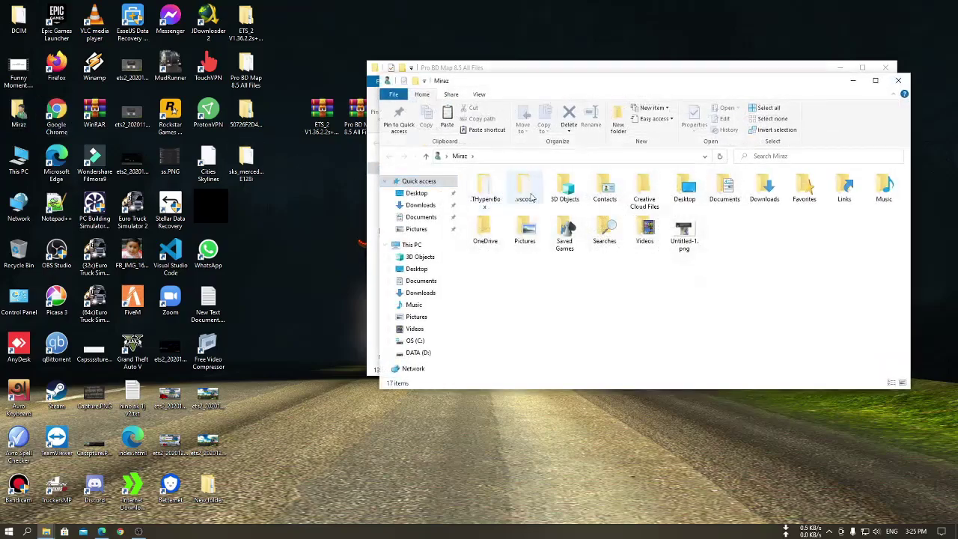
double_click(725, 189)
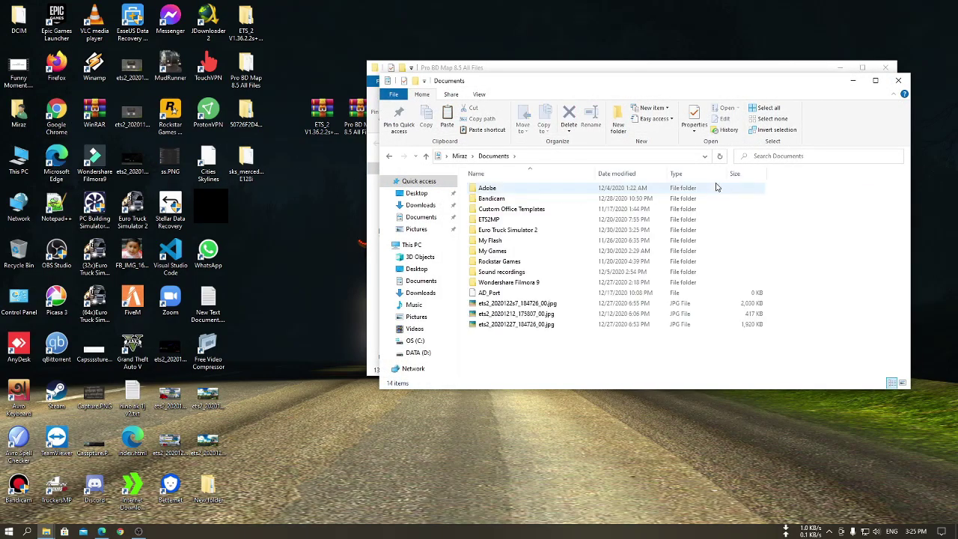
left_click(512, 232)
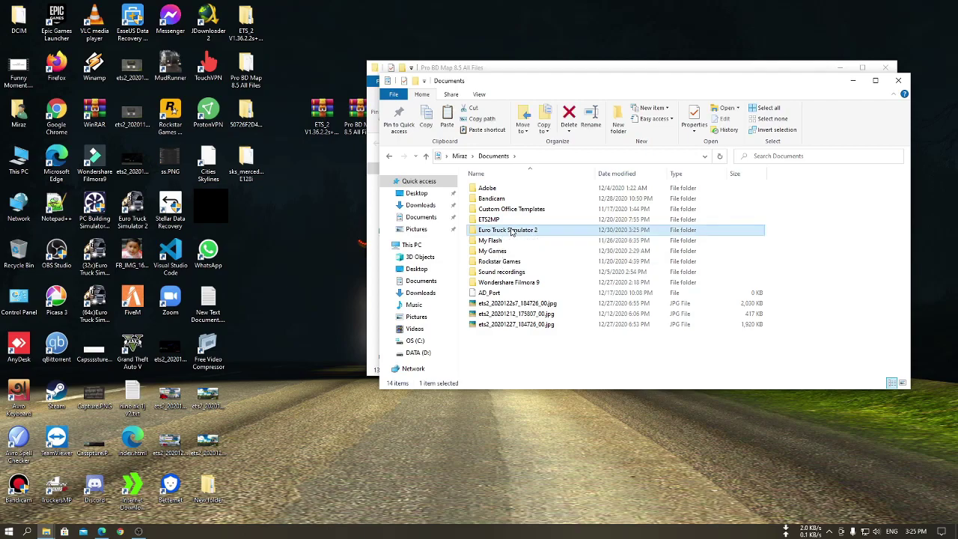
double_click(512, 232)
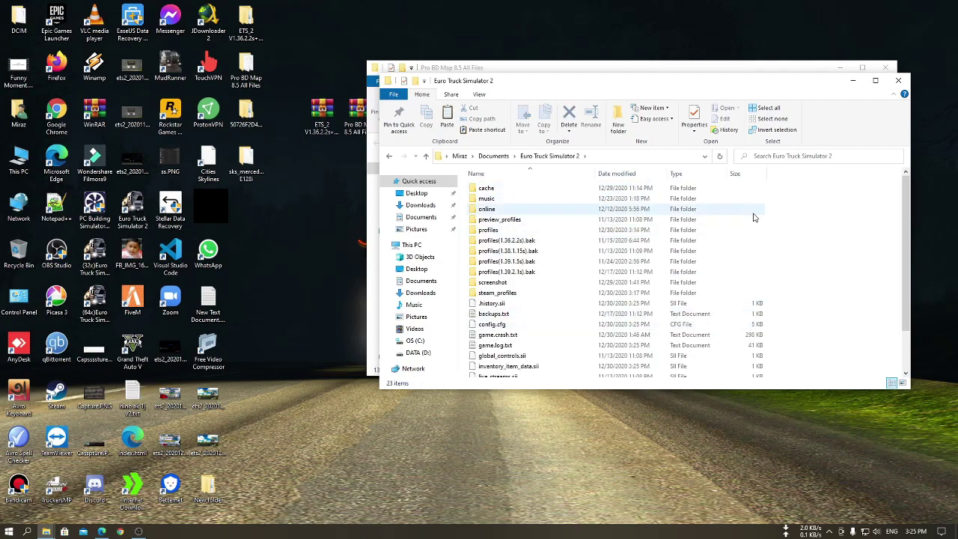
right_click(790, 209)
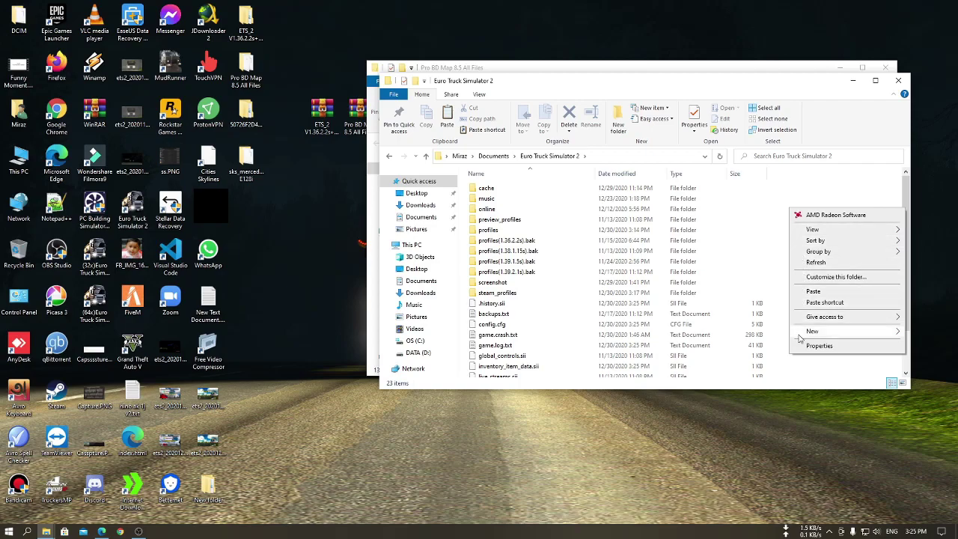
mouse_move(807, 334)
left_click(717, 334)
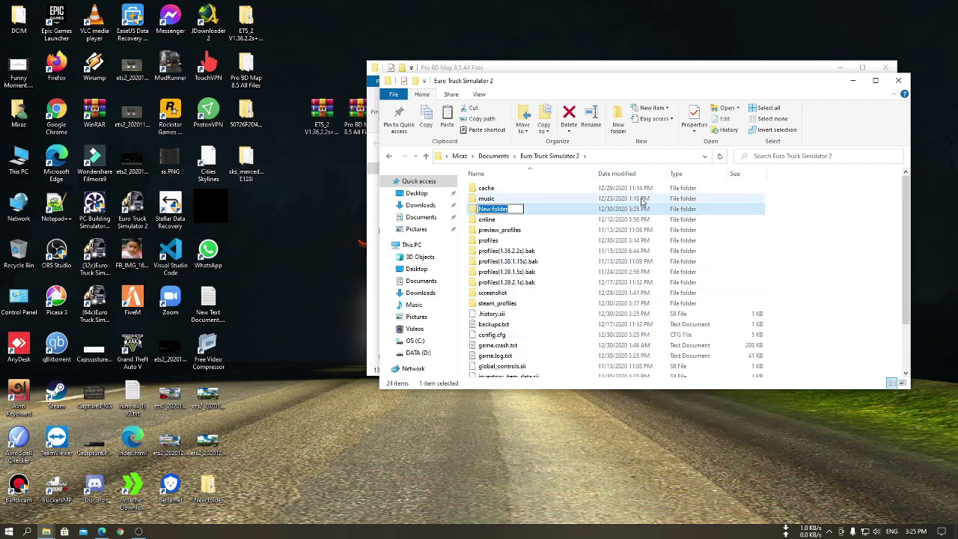
type("mod")
key("Return")
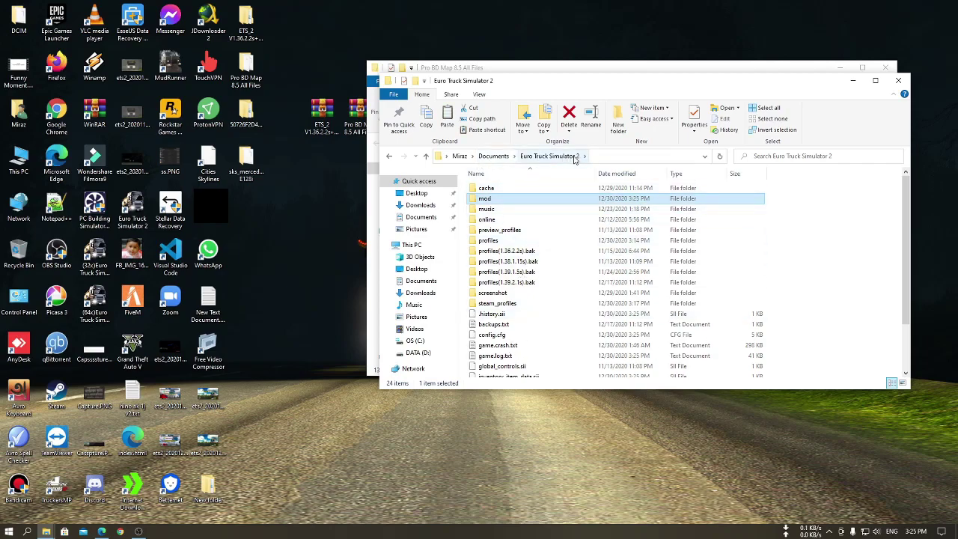
- Paste the copied map .scs files into the mod folder, and return to the Euro Truck Simulator 2 folder
double_click(500, 201)
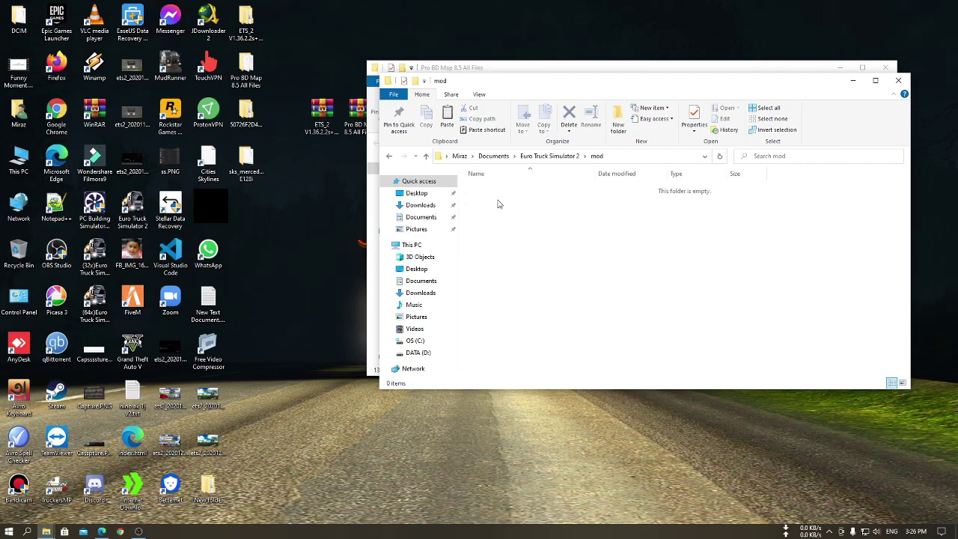
key("ctrl+v")
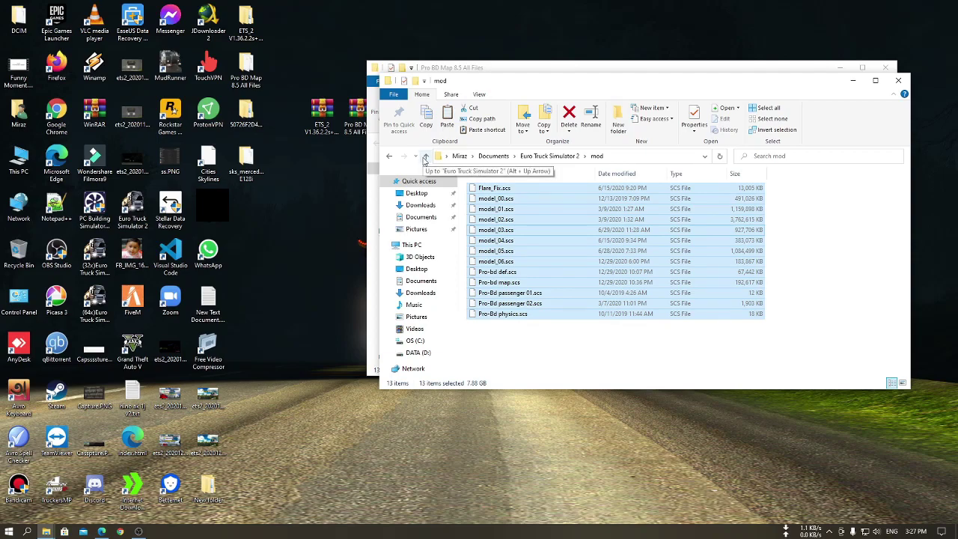
left_click(425, 157)
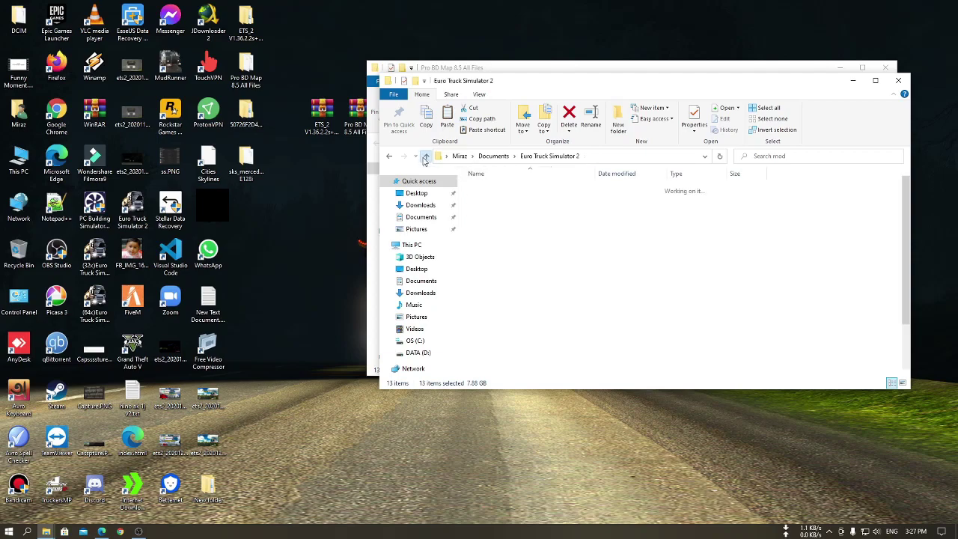
- Close the Pro BD Map 8.5 All Files folder window and minimize the Euro Truck Simulator 2 folder window
left_click(528, 70)
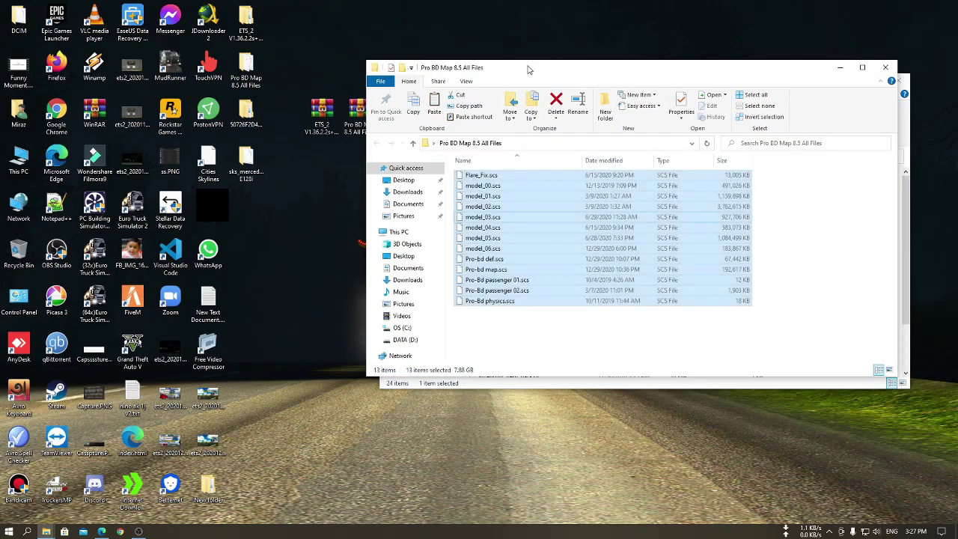
left_click(414, 143)
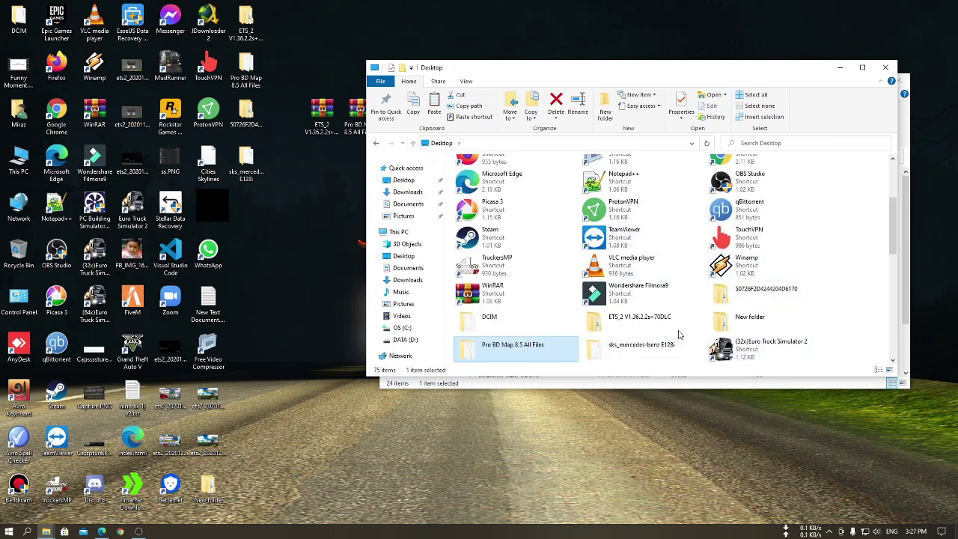
left_click(886, 67)
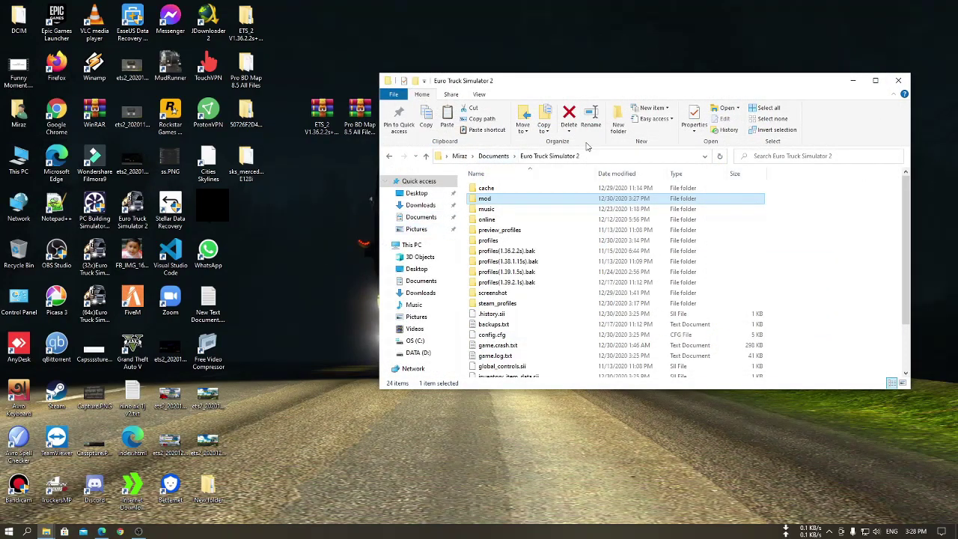
left_click(853, 81)
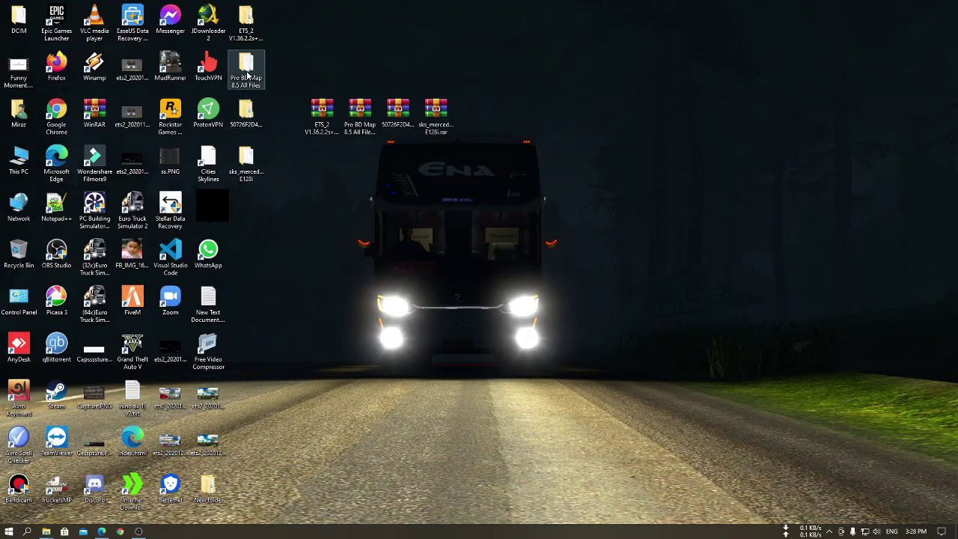
- Move the extracted 50726F2D4244204D6170 folder to free desktop space below the archives and check what it contains
left_click(247, 116)
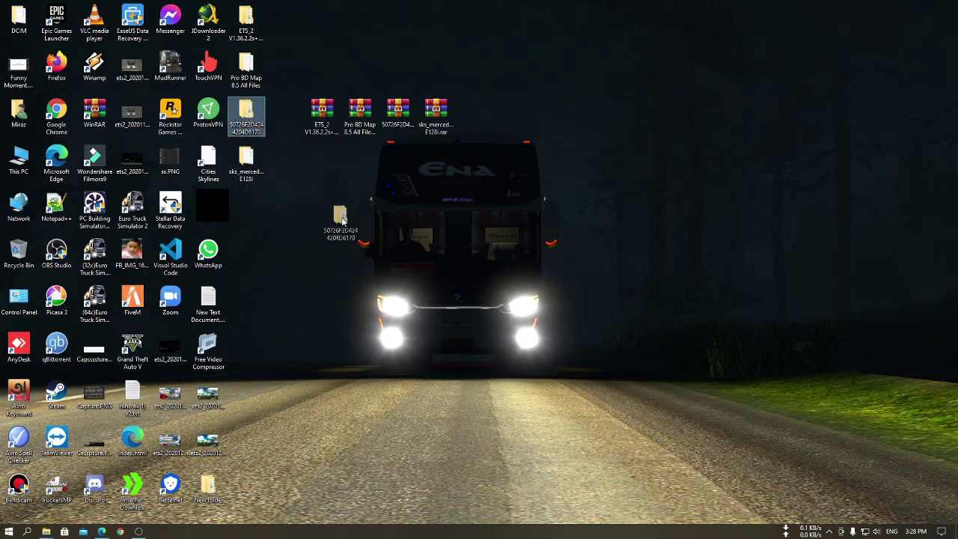
left_click_drag(327, 235, 326, 255)
right_click(403, 106)
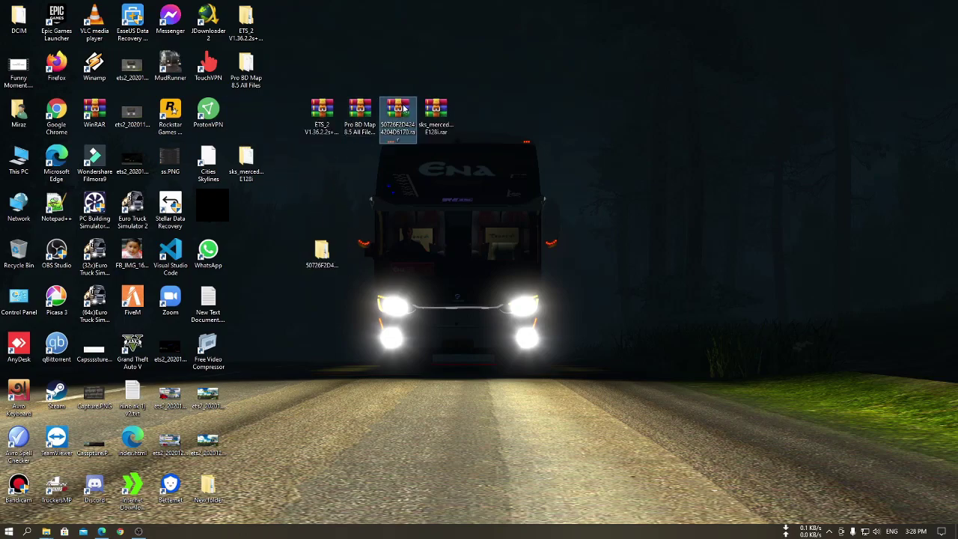
left_click(324, 255)
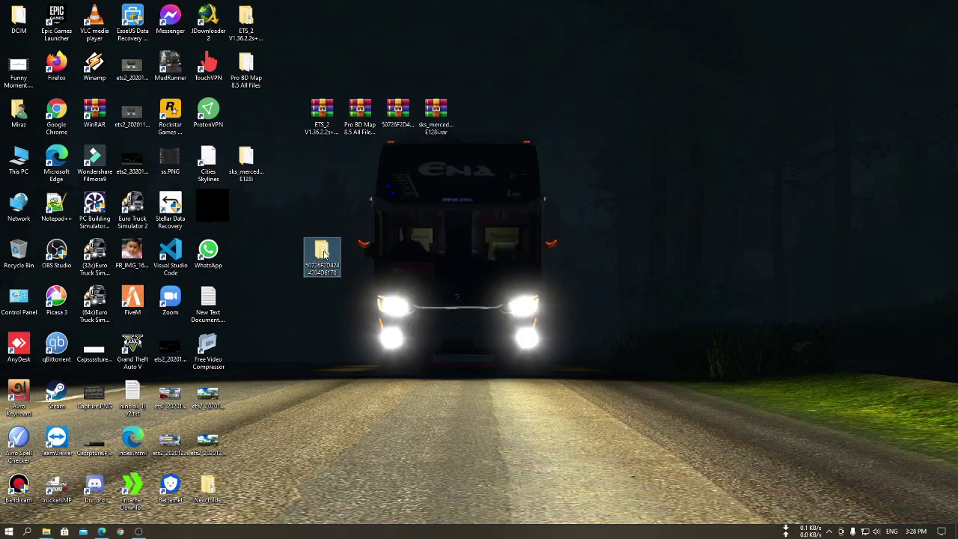
double_click(325, 254)
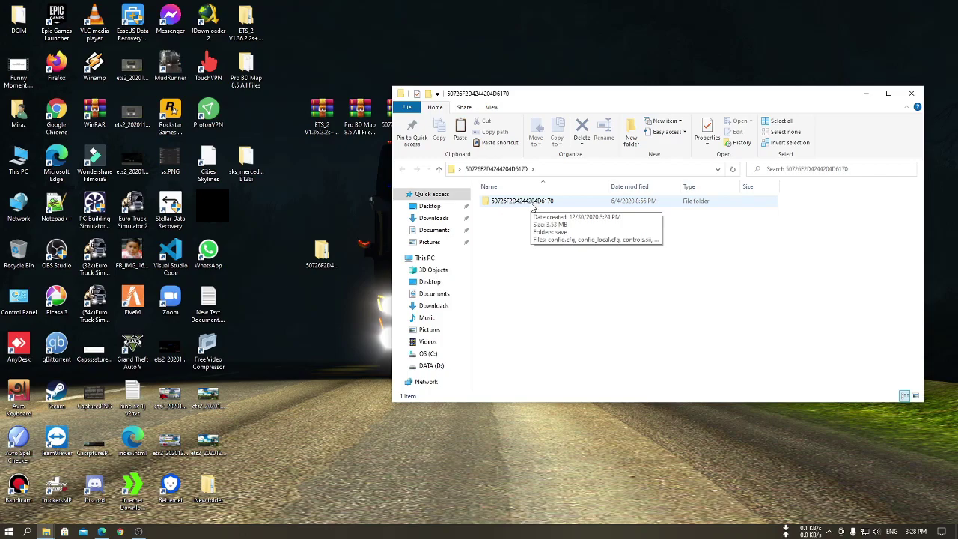
left_click(912, 93)
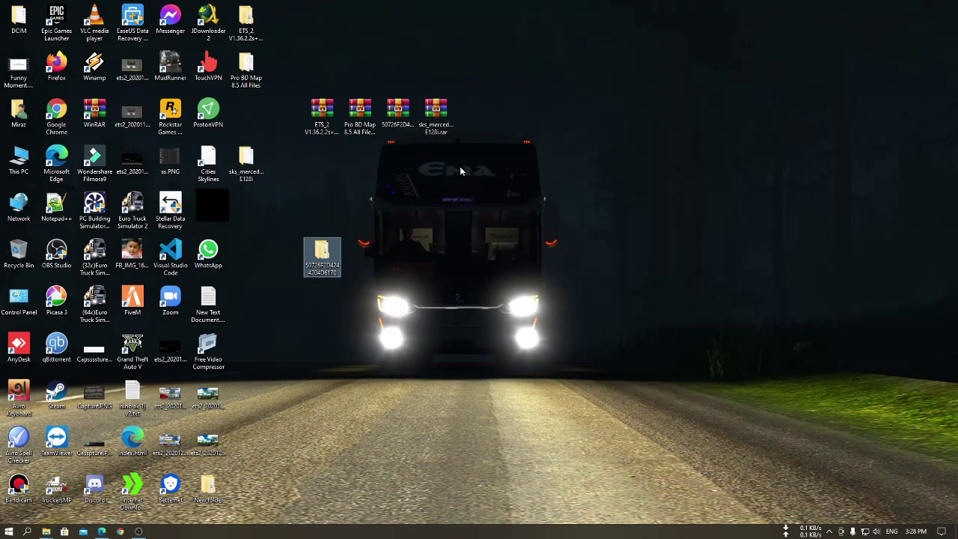
left_click(397, 118)
right_click(397, 116)
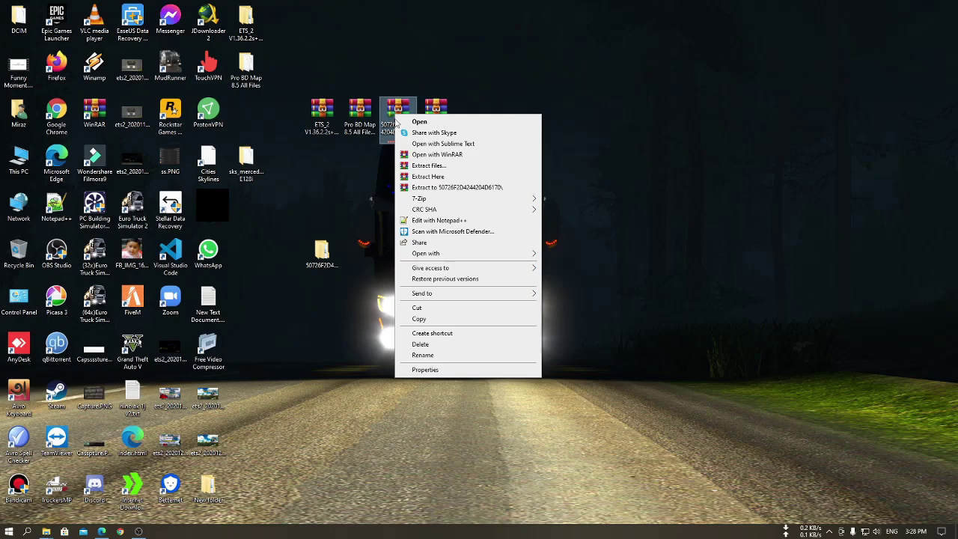
left_click(322, 255)
left_click_drag(322, 256, 322, 209)
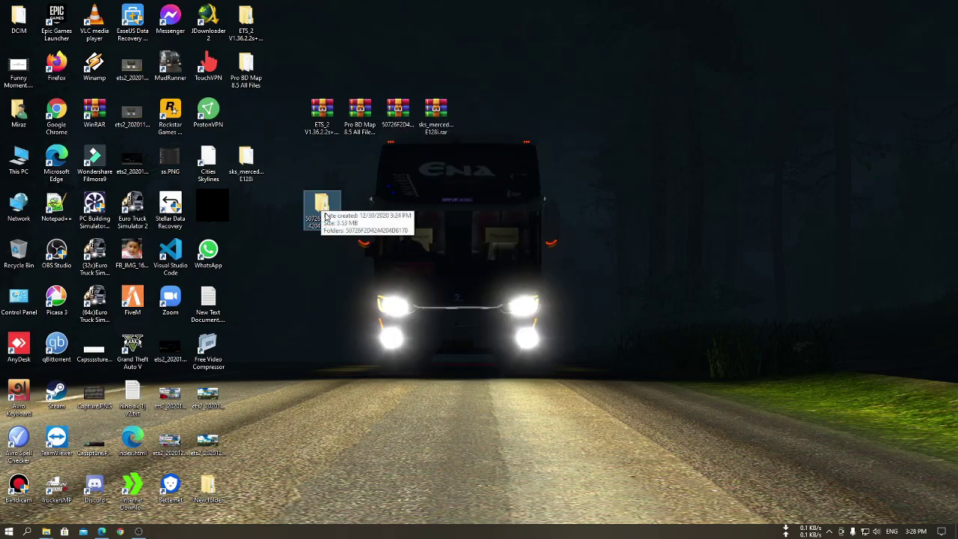
right_click(326, 213)
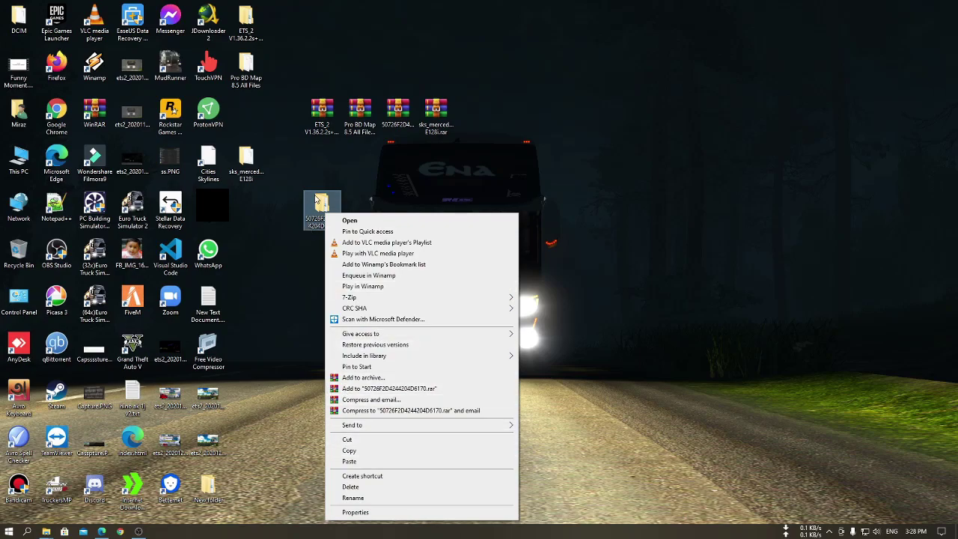
left_click(306, 272)
- Copy the inner 50726F2D4244204D6170 profile folder from the extracted folder of the same name
double_click(322, 207)
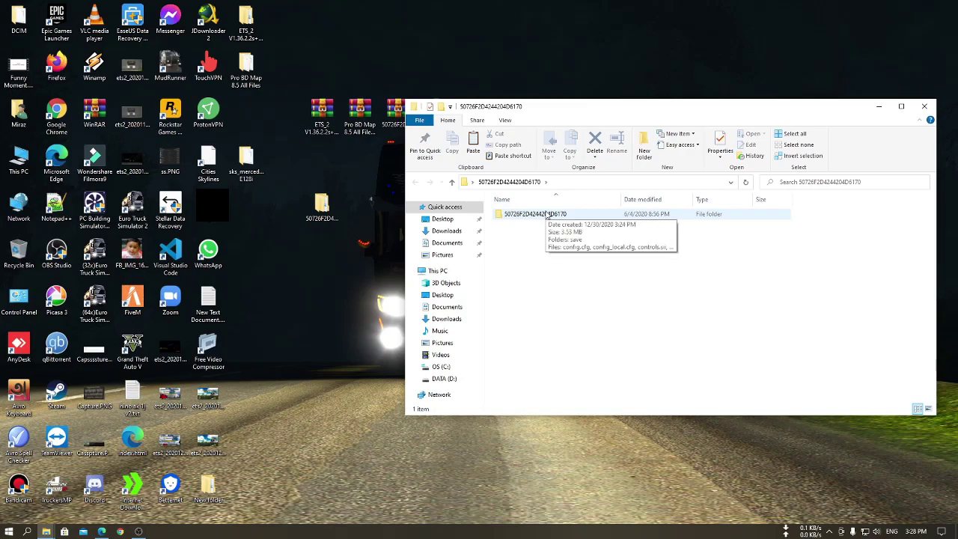
right_click(546, 216)
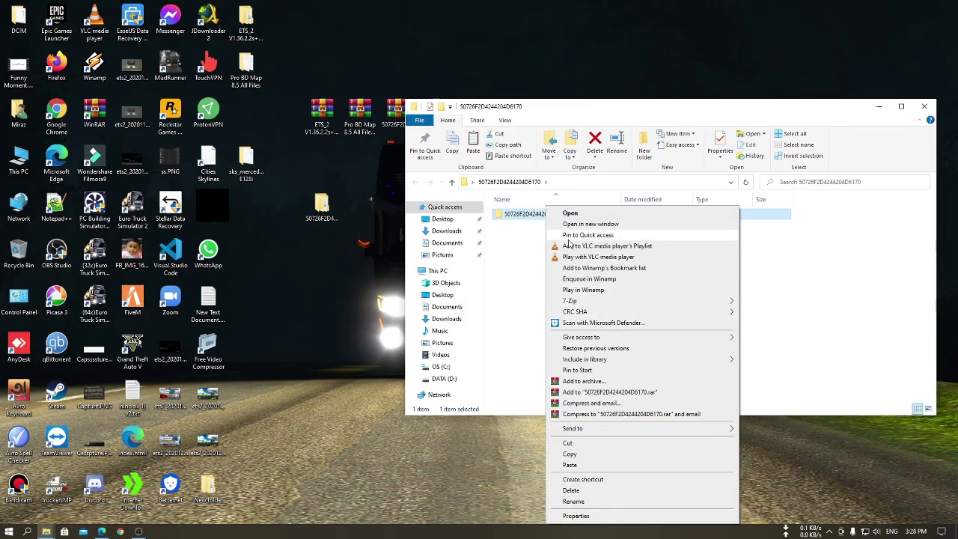
left_click(522, 219)
double_click(521, 218)
key("alt+Up")
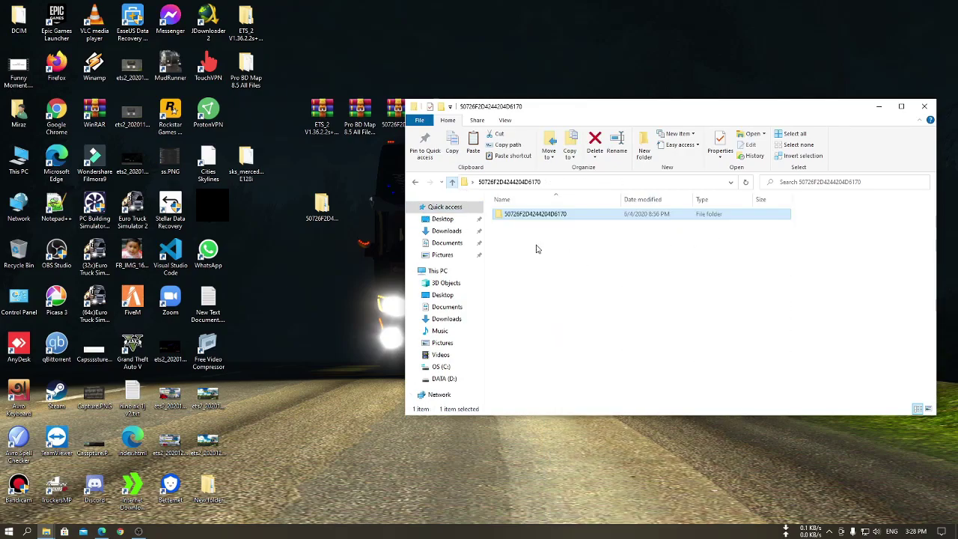
right_click(527, 221)
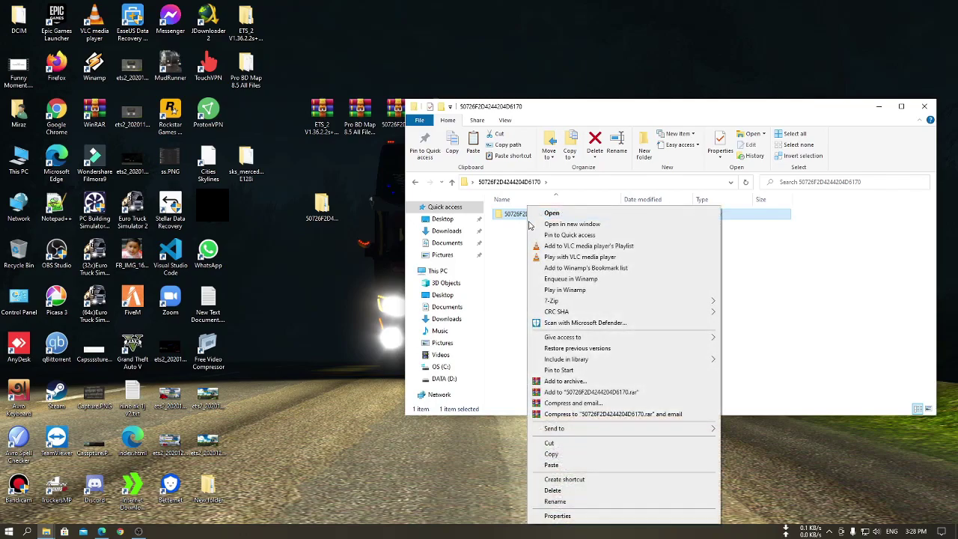
left_click(559, 455)
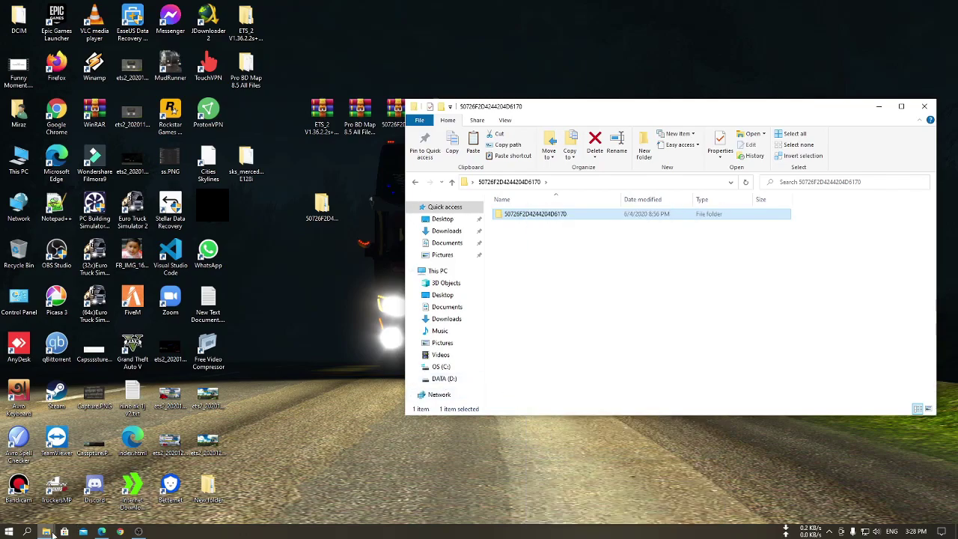
- Paste the copied profile folder into the profiles folder of Euro Truck Simulator 2 in Documents
left_click(52, 531)
left_click(148, 496)
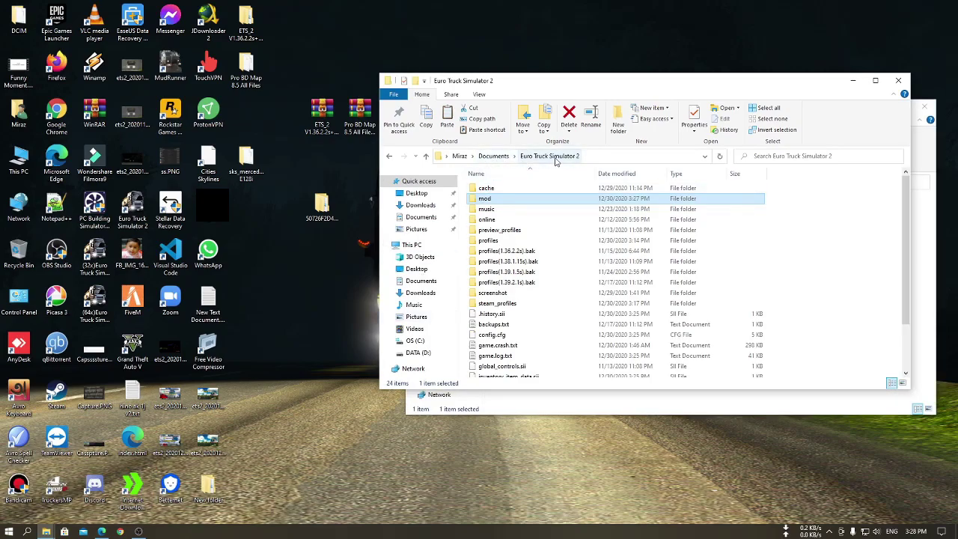
double_click(488, 241)
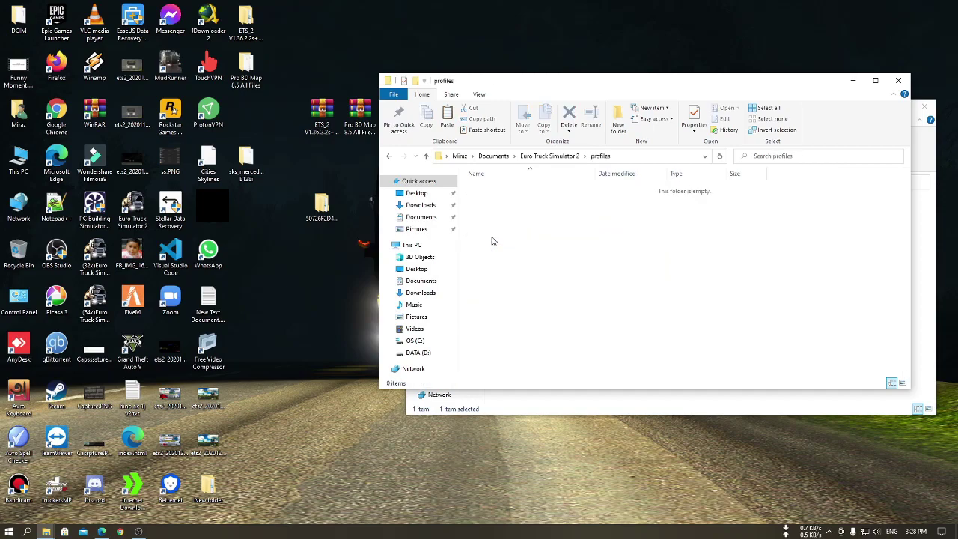
right_click(510, 225)
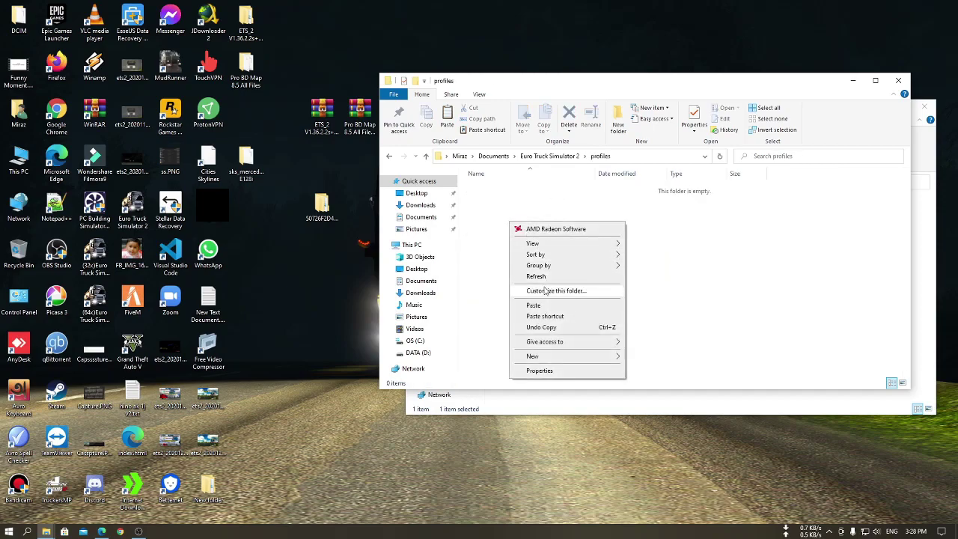
left_click(533, 304)
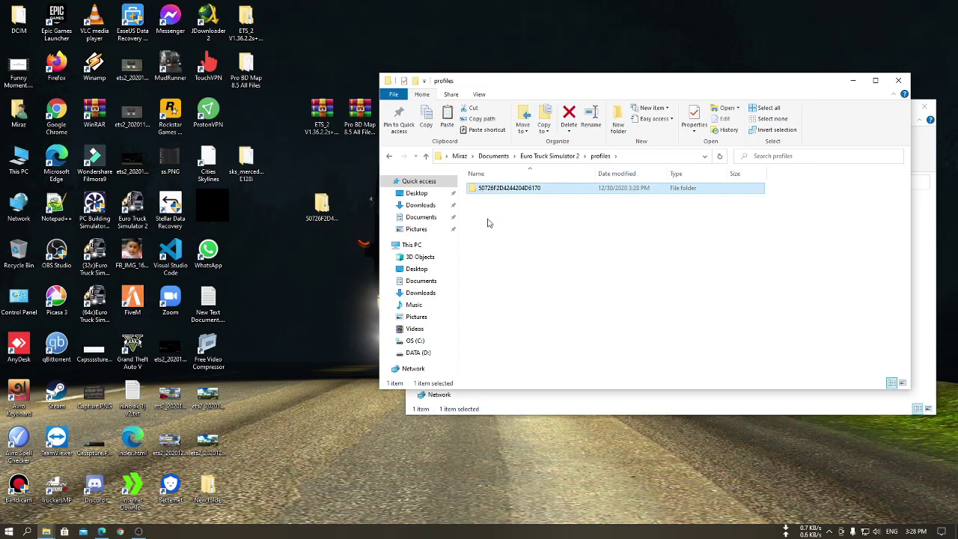
left_click(535, 227)
right_click(502, 205)
right_click(485, 261)
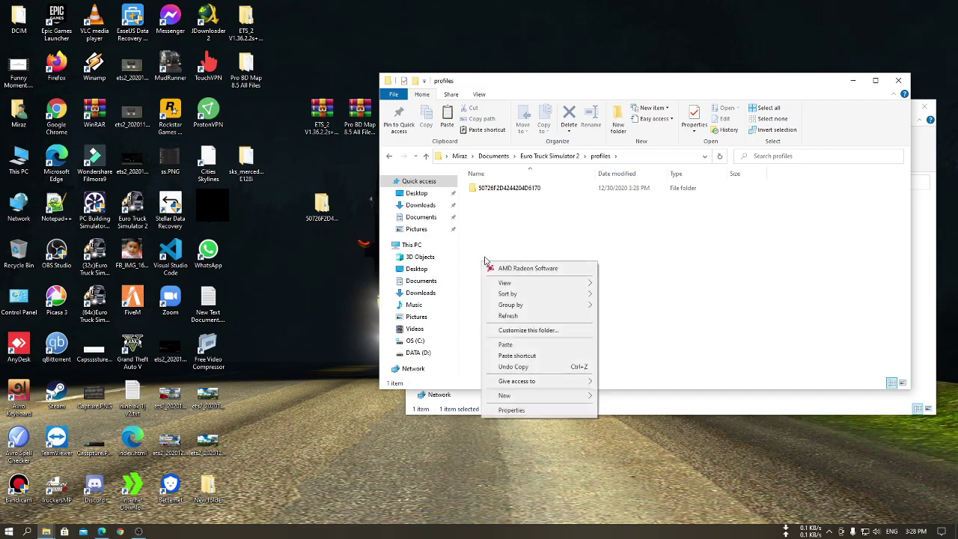
left_click(505, 222)
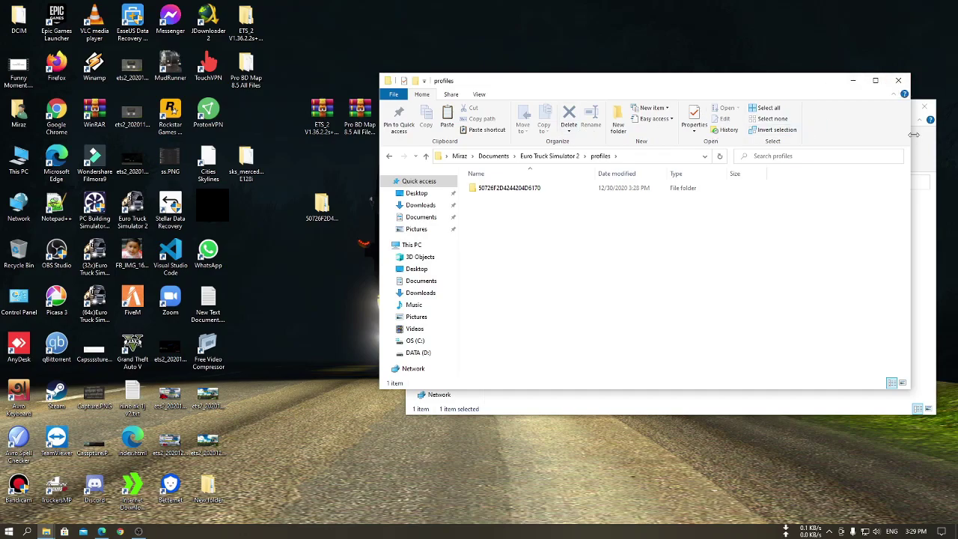
- Close the extracted profile folder's window and minimize the profiles folder window to return to the desktop
left_click(927, 159)
left_click(452, 182)
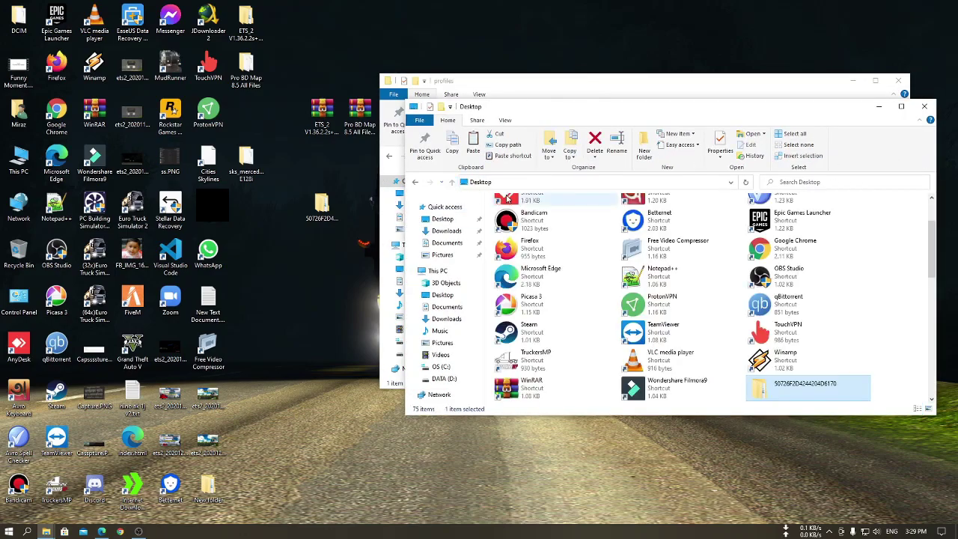
left_click(928, 107)
left_click(838, 80)
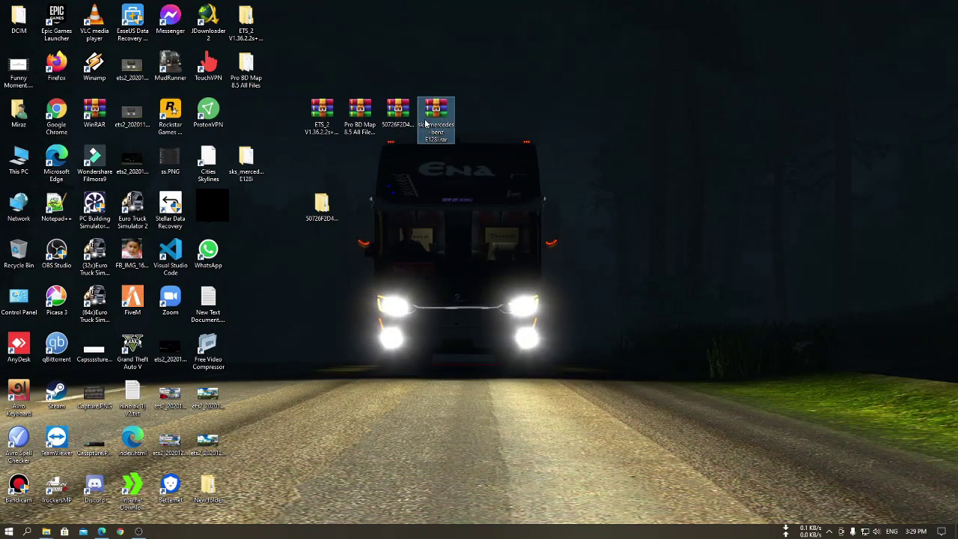
- Move the extracted sks_mercedes-benz E128i folder to free desktop space below the archives and open it
right_click(425, 122)
left_click(389, 179)
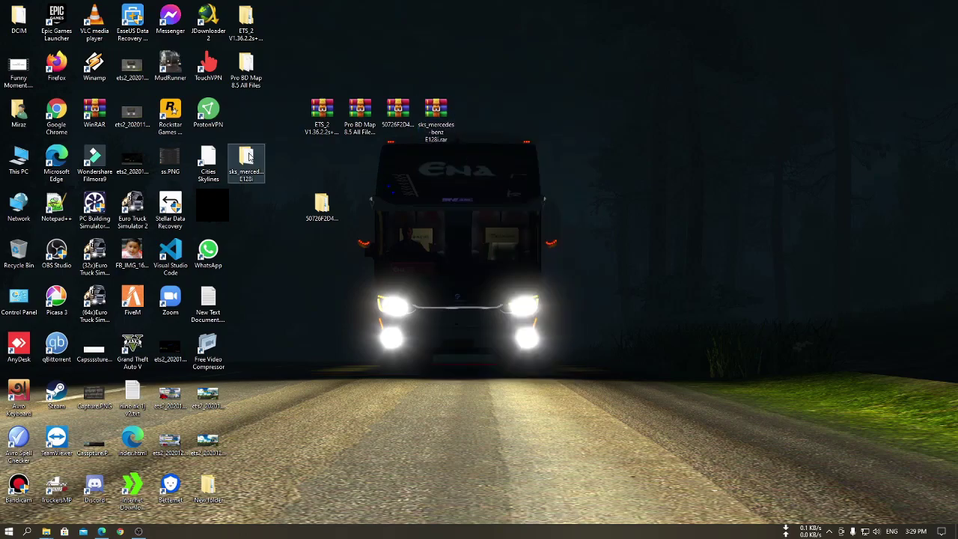
left_click_drag(298, 320, 380, 339)
double_click(361, 346)
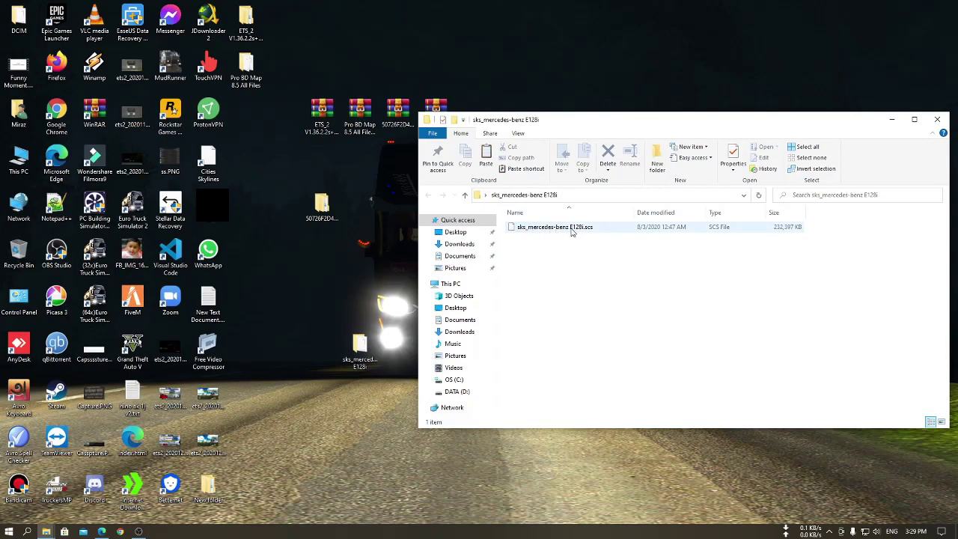
- Copy sks_mercedes-benz E128i.scs from the extracted folder into the mod folder of Euro Truck Simulator 2 in Documents
right_click(538, 228)
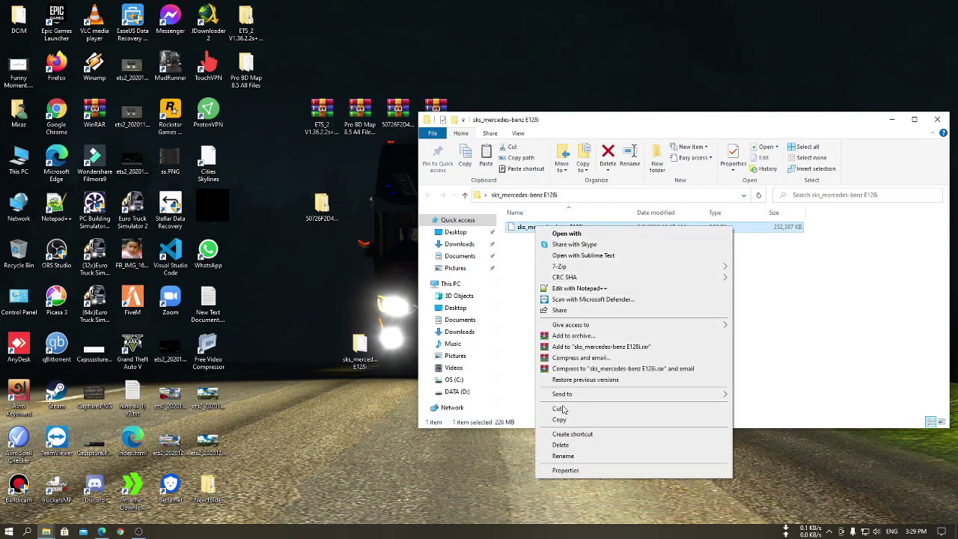
left_click(562, 421)
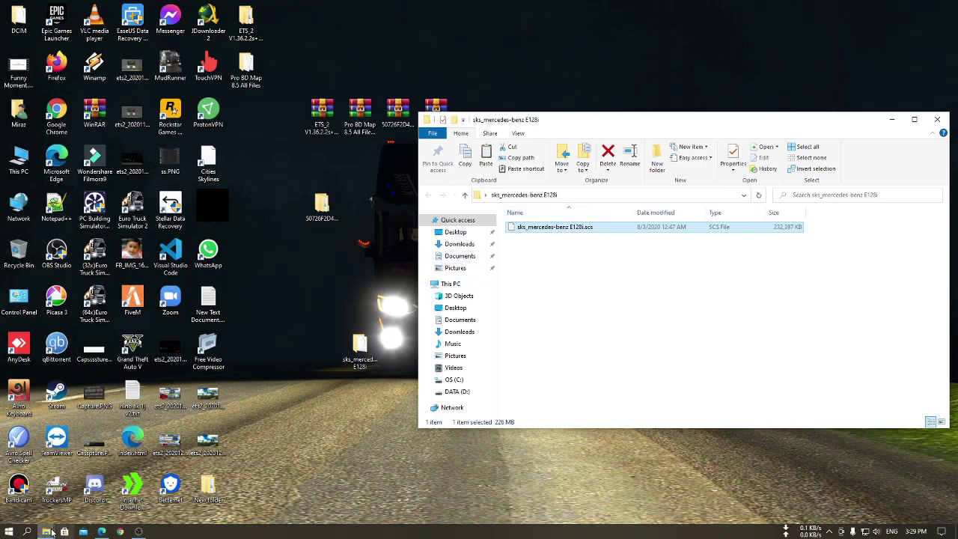
mouse_move(51, 532)
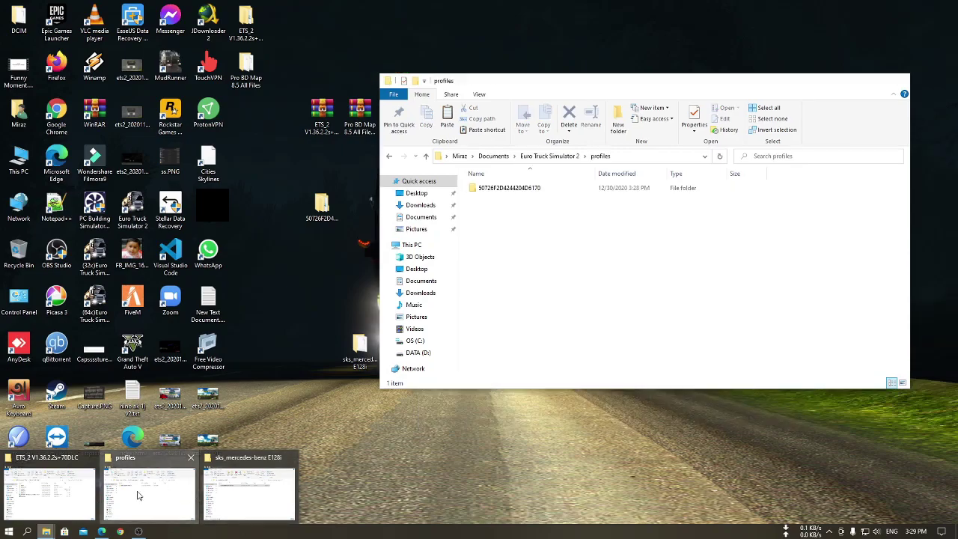
left_click(137, 495)
left_click(425, 157)
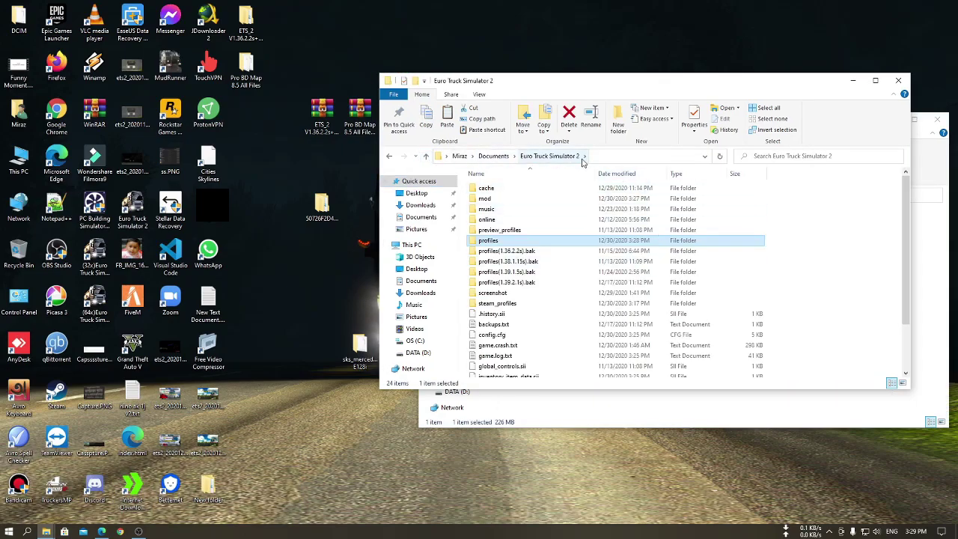
left_click(477, 199)
double_click(518, 204)
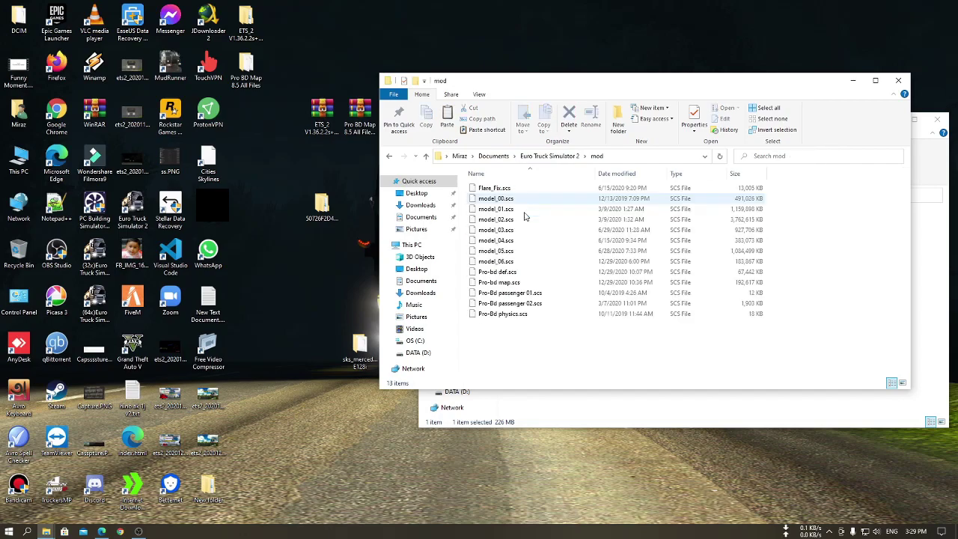
right_click(524, 346)
left_click(548, 427)
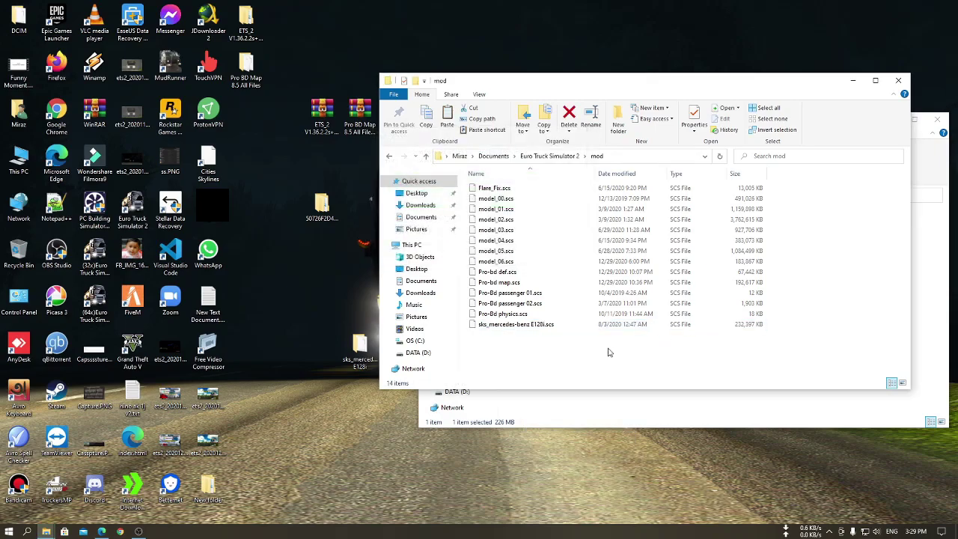
- Close the mod folder and extracted bus mod folder windows, and refresh the desktop
left_click(905, 80)
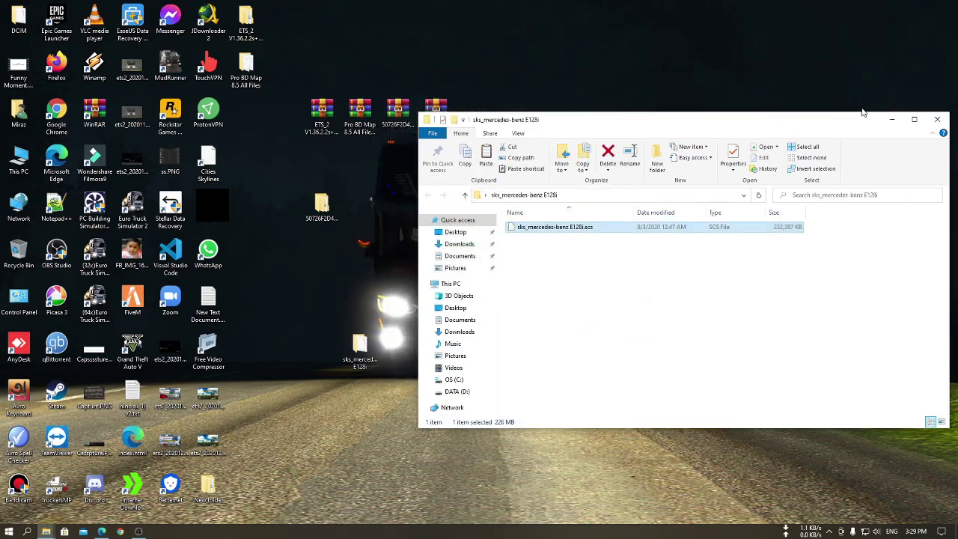
left_click_drag(854, 124, 714, 159)
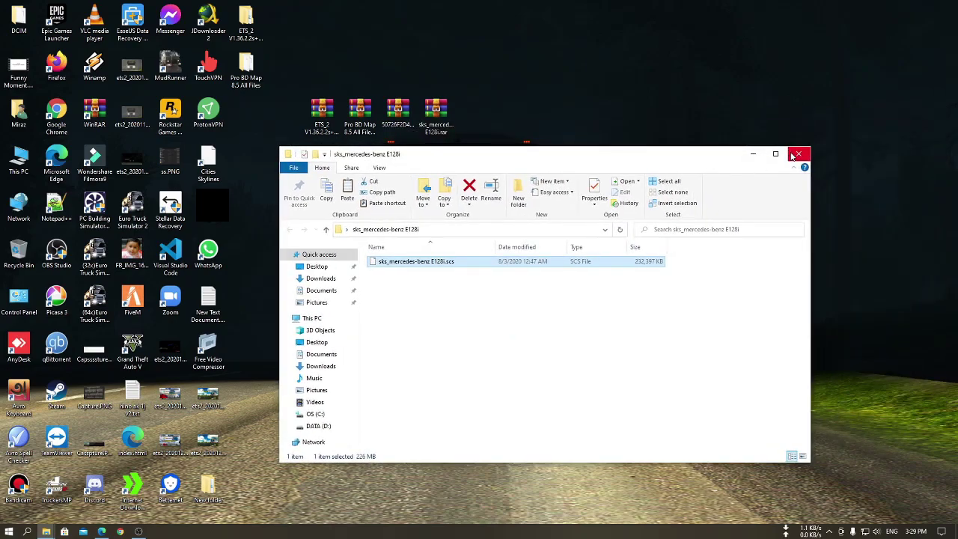
left_click(797, 154)
right_click(540, 164)
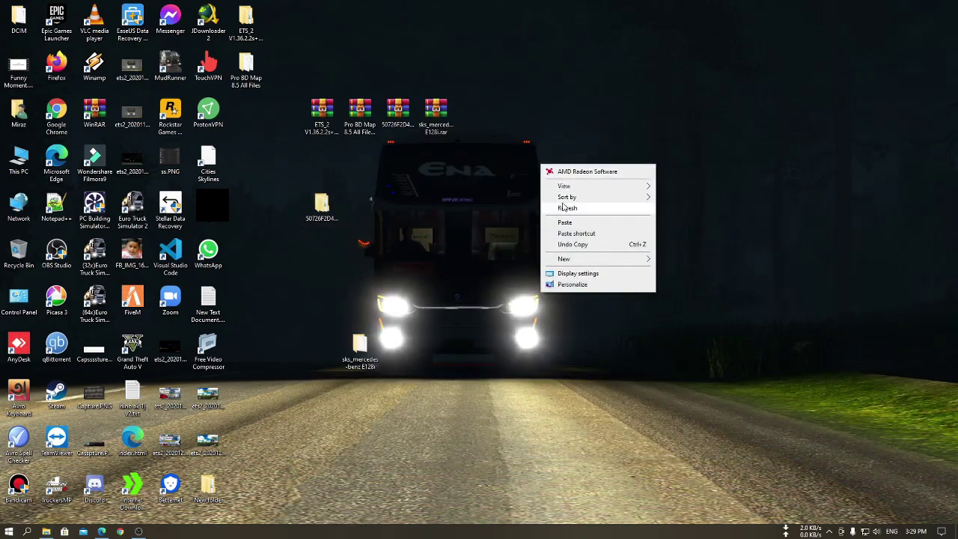
left_click(565, 207)
right_click(560, 163)
left_click(585, 207)
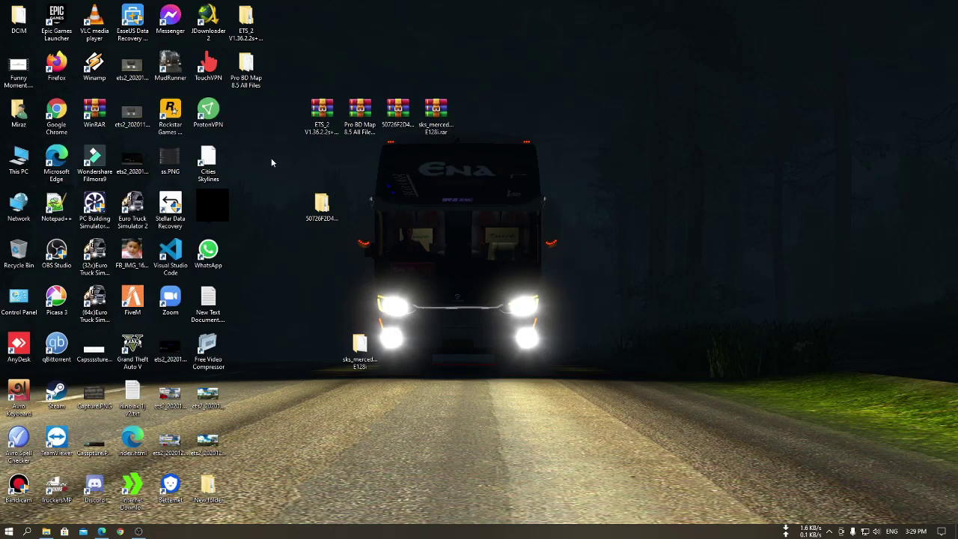
left_click(247, 22)
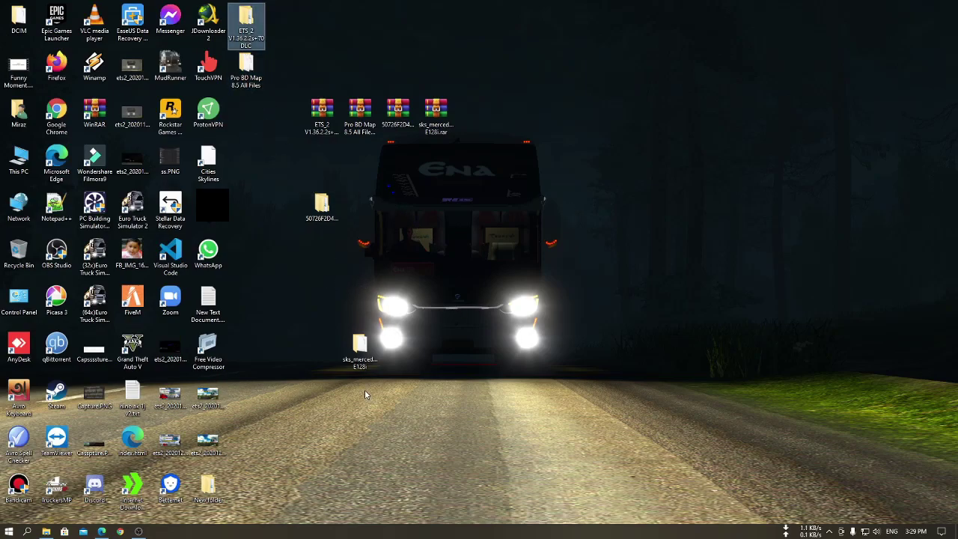
left_click_drag(477, 154, 305, 107)
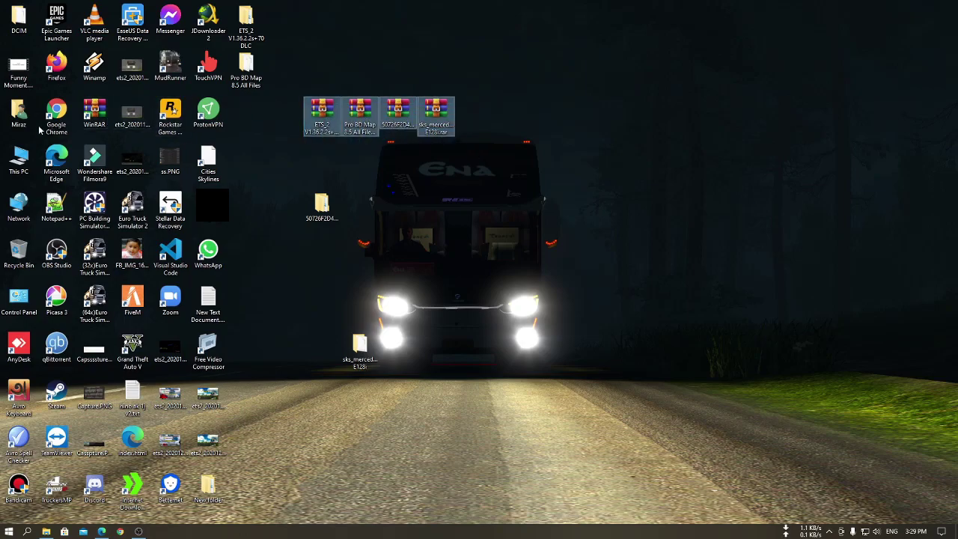
double_click(13, 154)
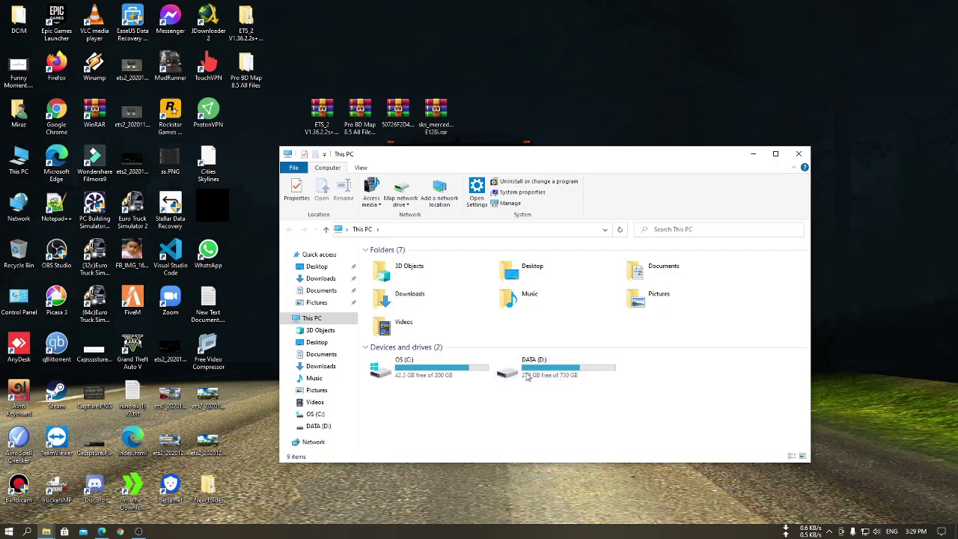
left_click(803, 155)
right_click(483, 197)
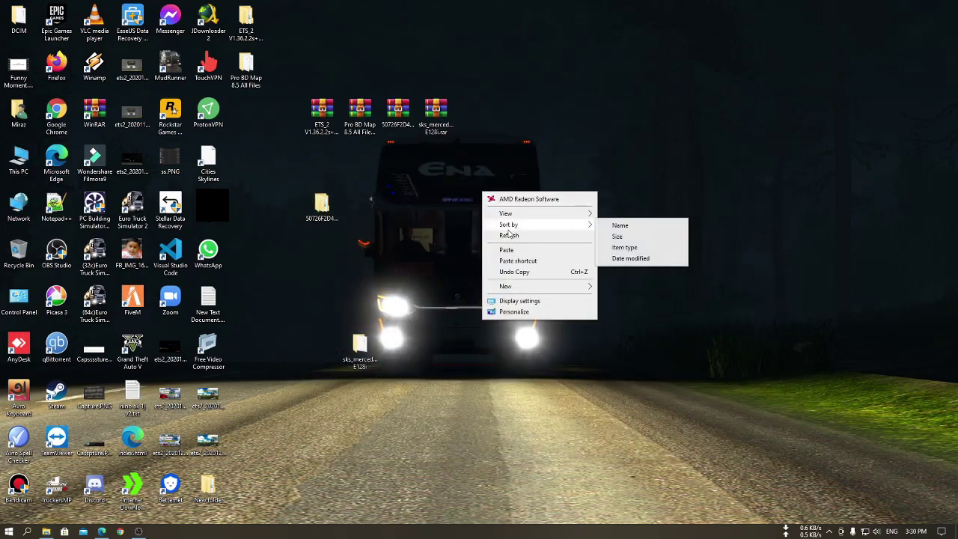
left_click(508, 235)
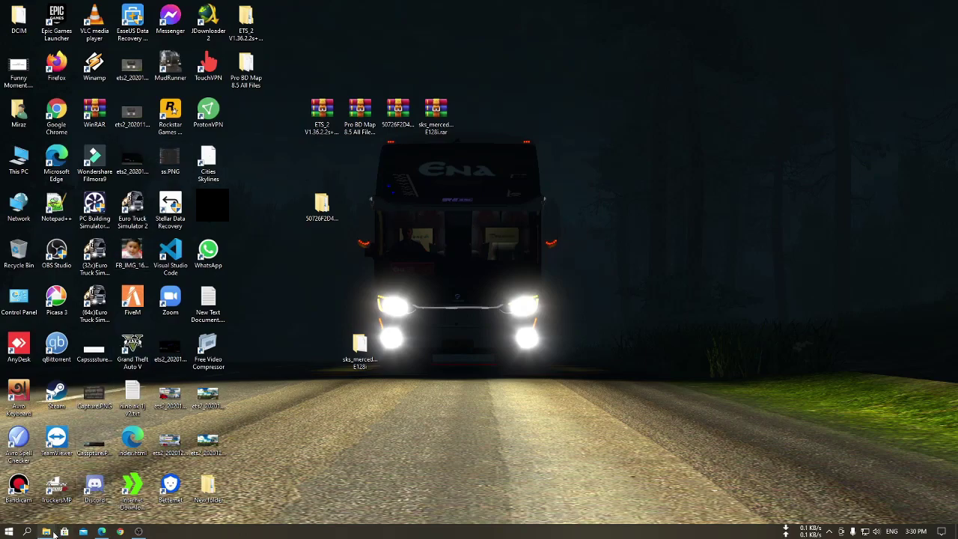
- Launch the 32-bit version of Euro Truck Simulator 2 and open the Mod Manager for the Pro-BD Map profile
left_click(92, 254)
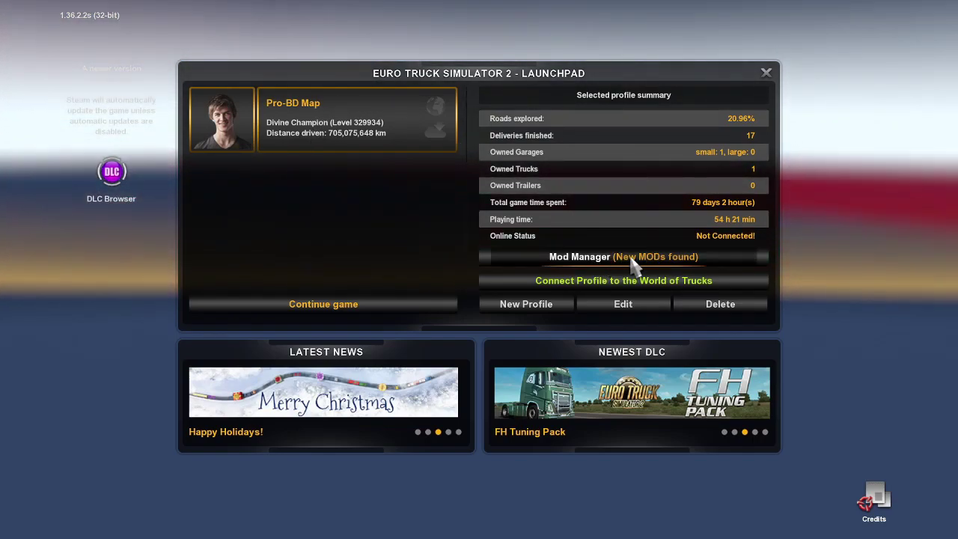
left_click(567, 260)
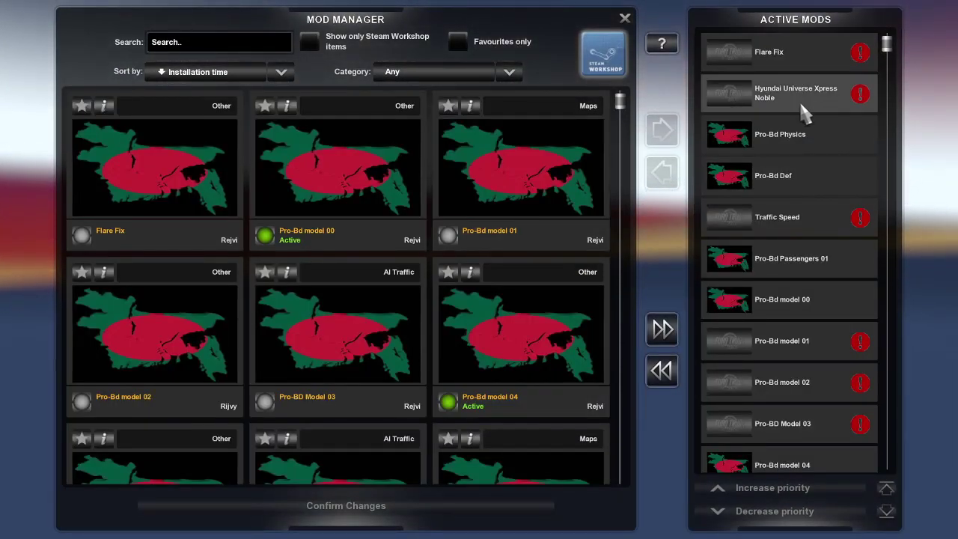
- Disable all of the profile's active mods, and enable all available mods in the Mod Manager
scroll(809, 150, "down", 4)
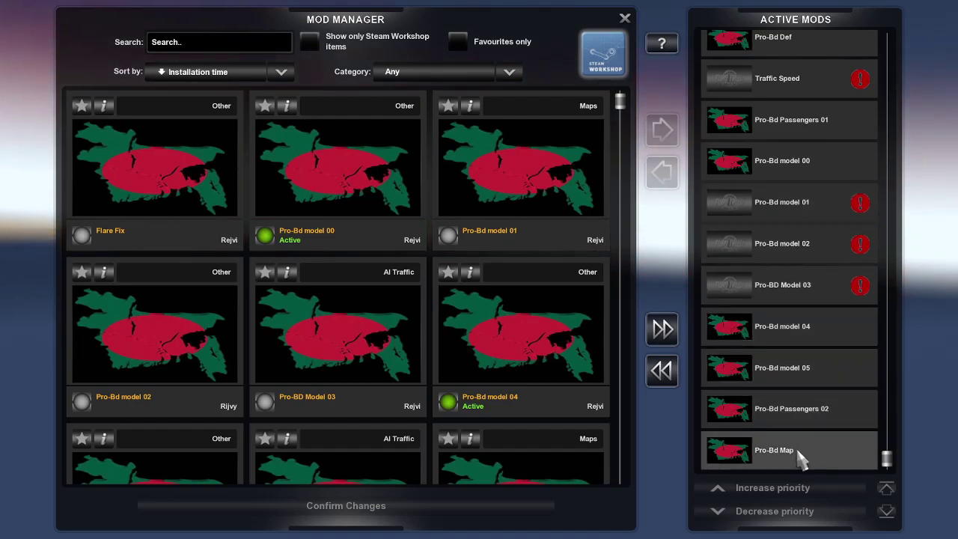
scroll(771, 354, "up", 4)
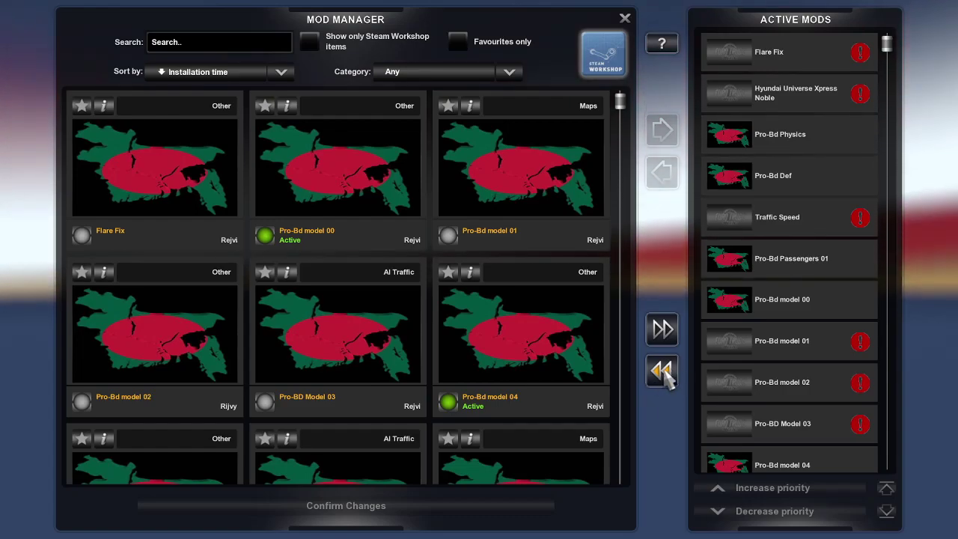
left_click(663, 372)
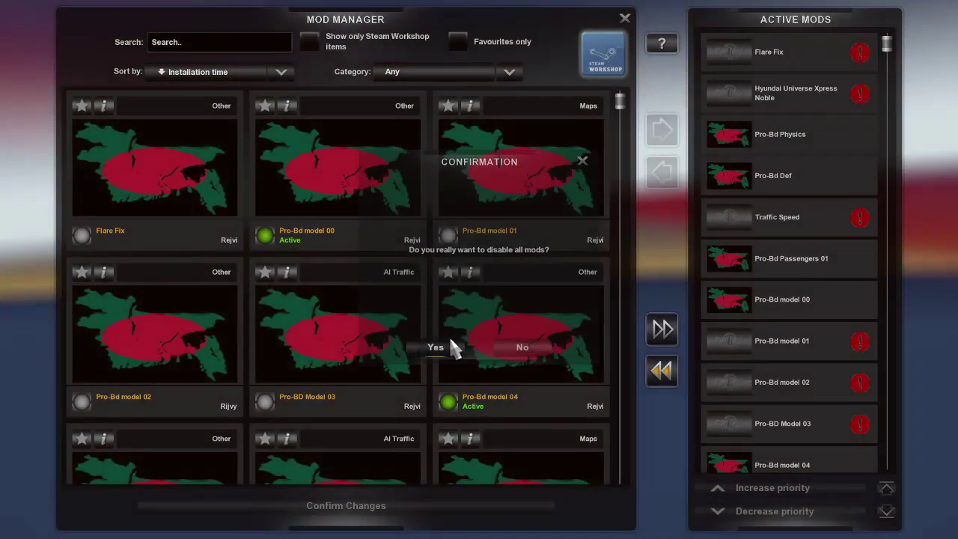
left_click(437, 348)
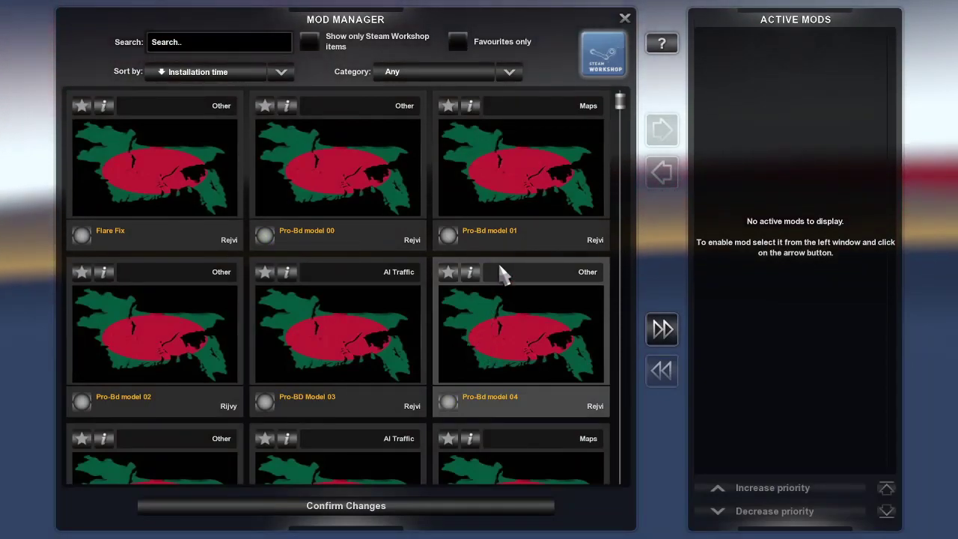
left_click(662, 331)
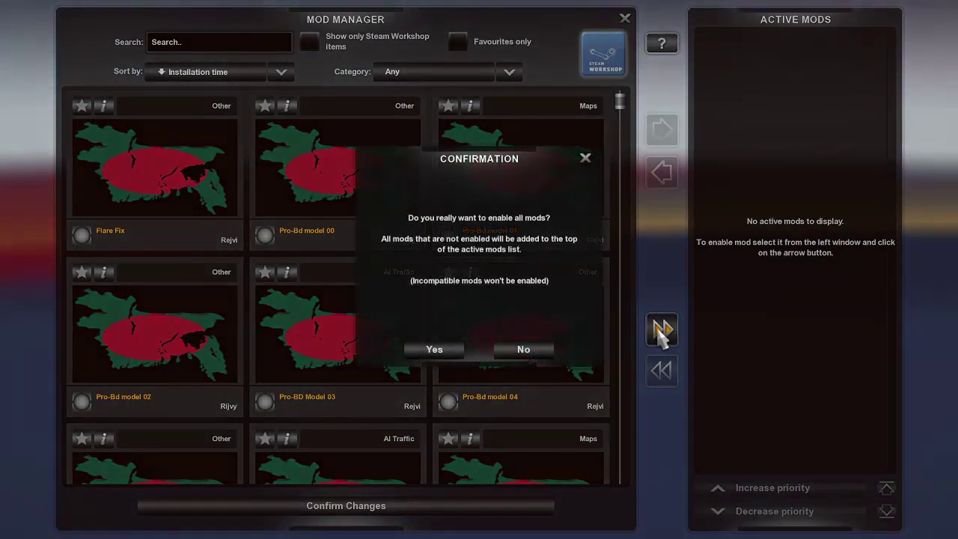
left_click(439, 351)
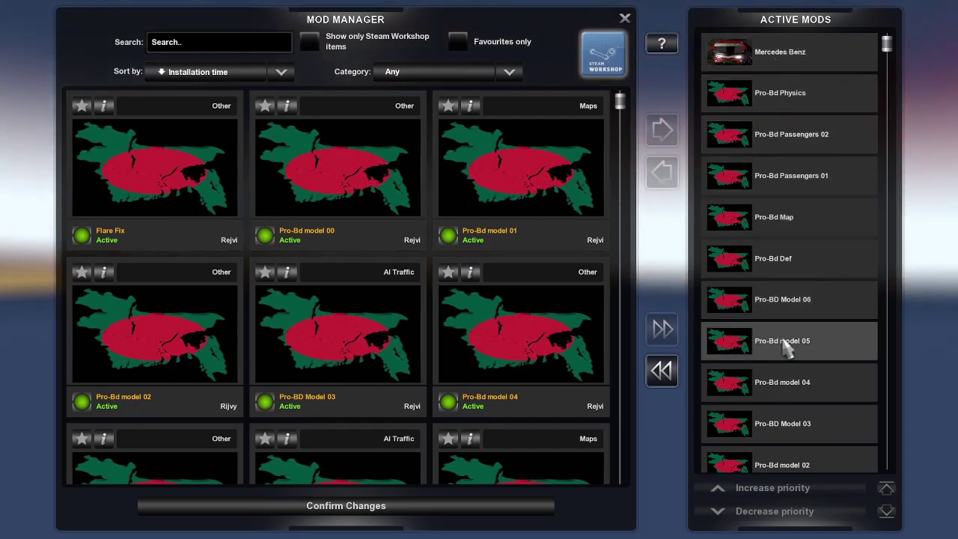
- Raise the priority of the Flare Fix mod until it is first in the active mods list
scroll(802, 310, "down", 3)
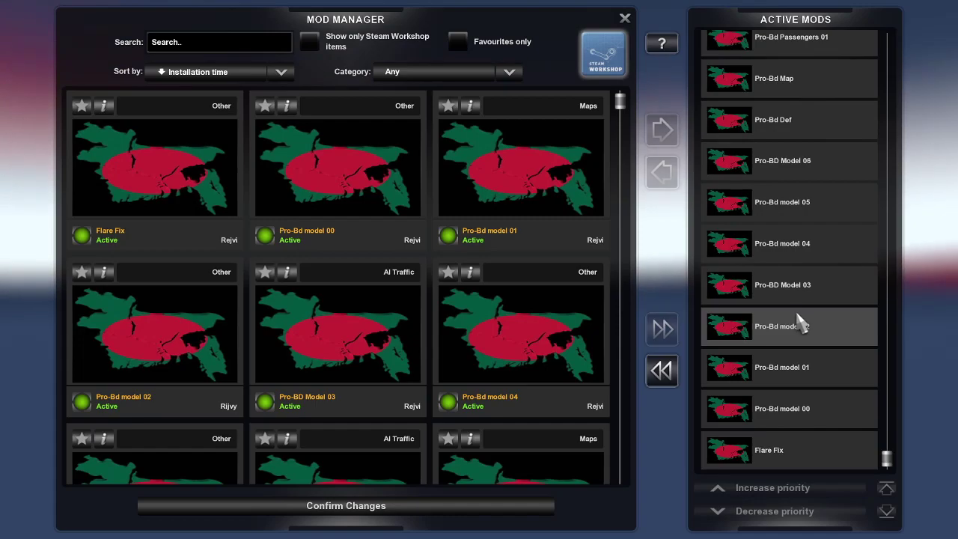
left_click(798, 448)
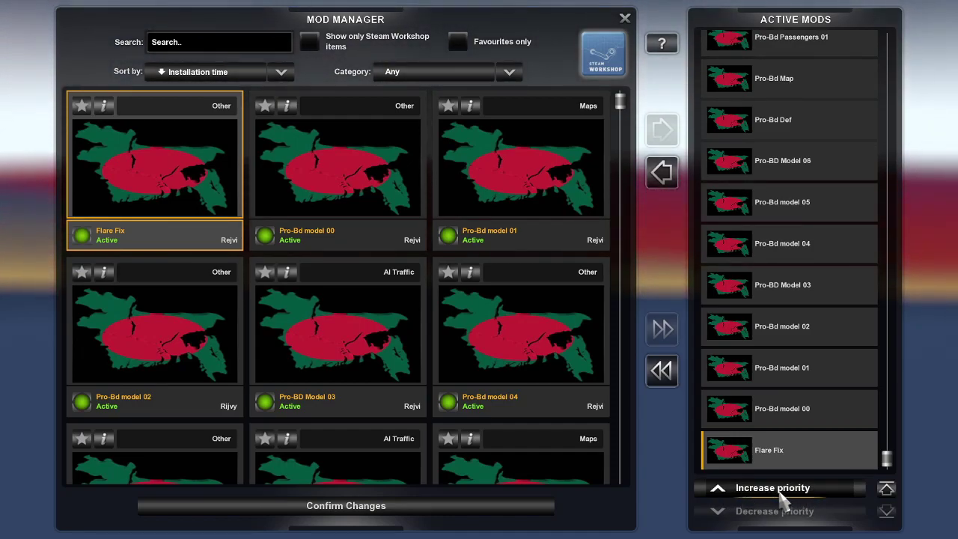
left_click(781, 491)
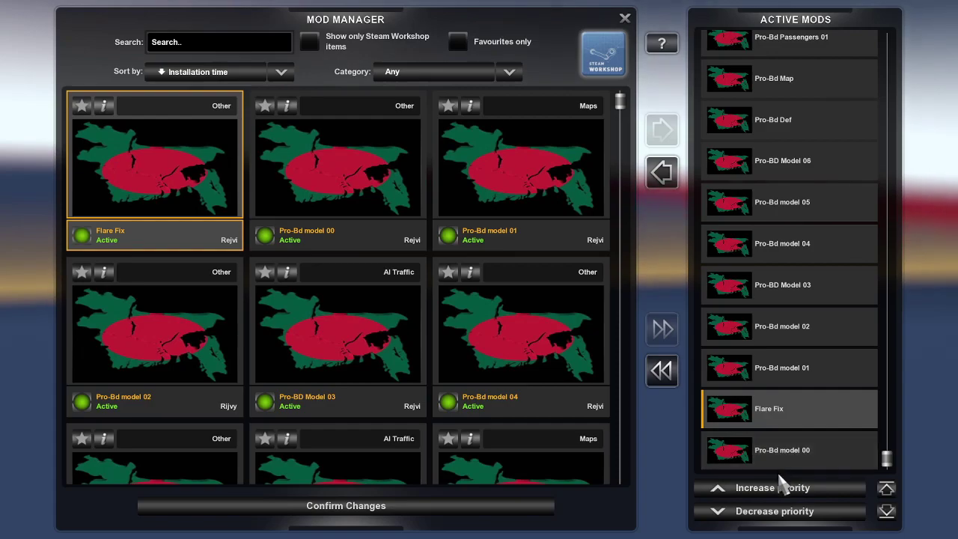
left_click(781, 488)
left_click(780, 488)
left_click(781, 488)
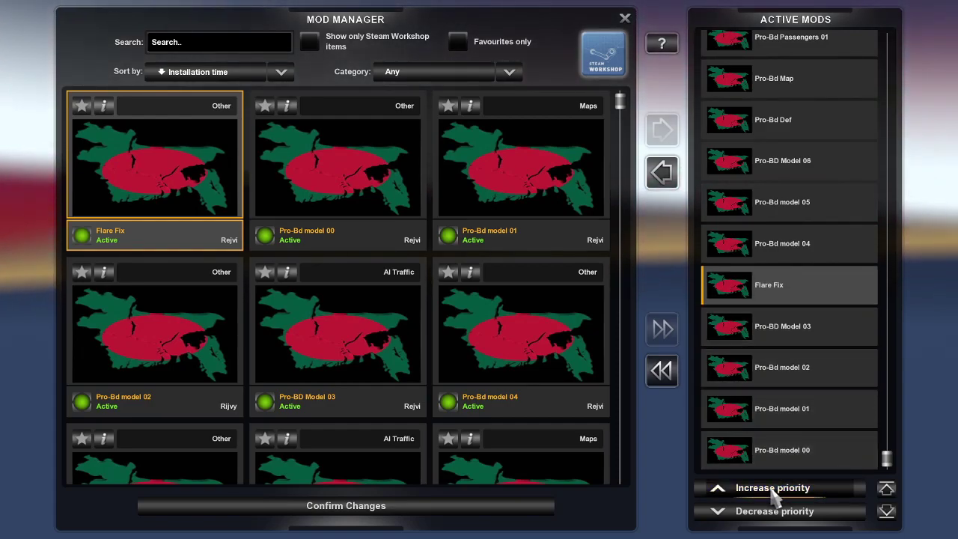
left_click(779, 500)
left_click(779, 500)
left_click(780, 499)
left_click(779, 500)
left_click(779, 499)
left_click(779, 500)
left_click(779, 499)
left_click(780, 500)
left_click(780, 497)
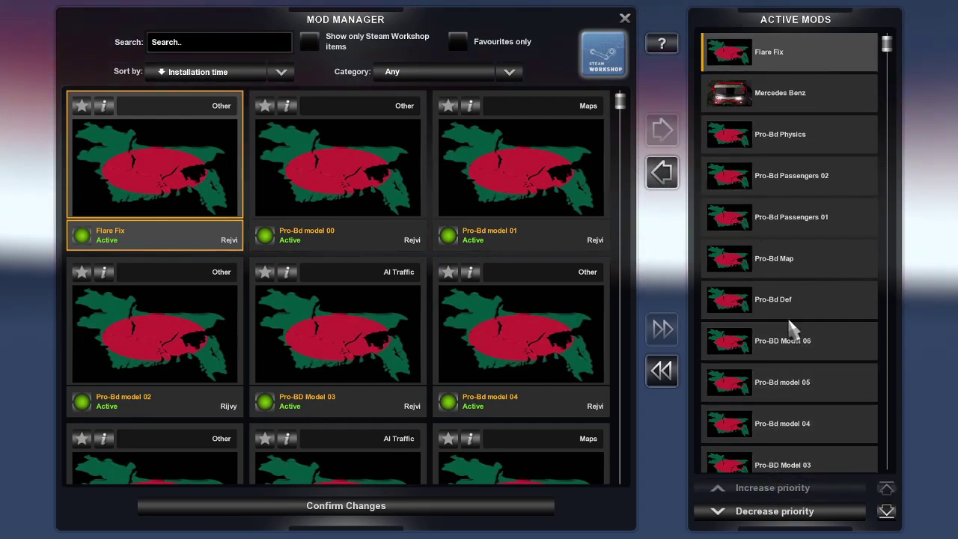
- Raise the Pro-Bd Physics mod one place, above Mercedes Benz and directly below Flare Fix
left_click(781, 142)
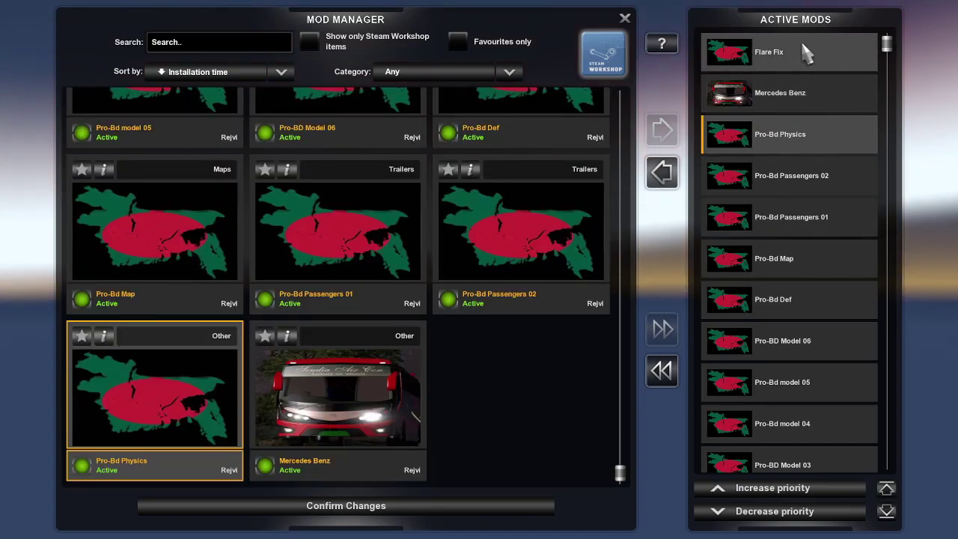
left_click(802, 493)
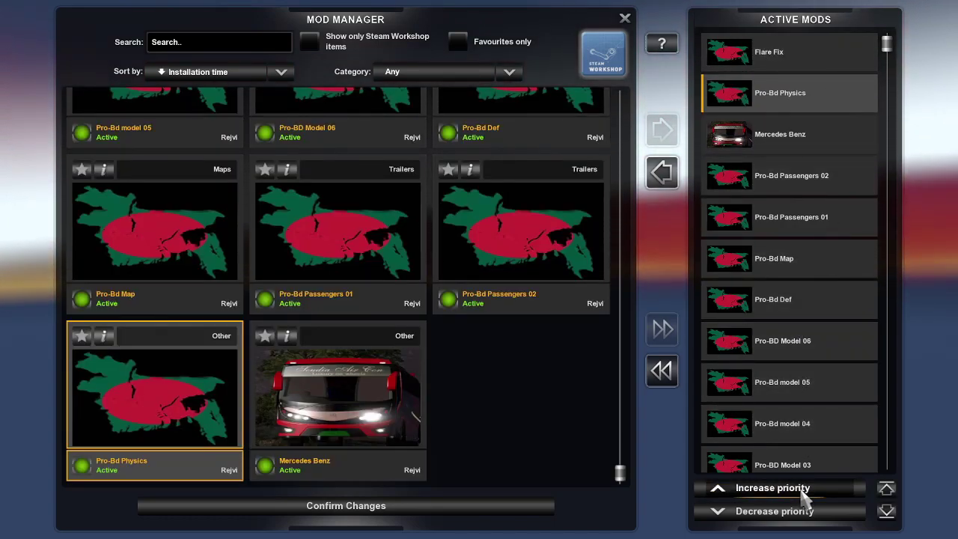